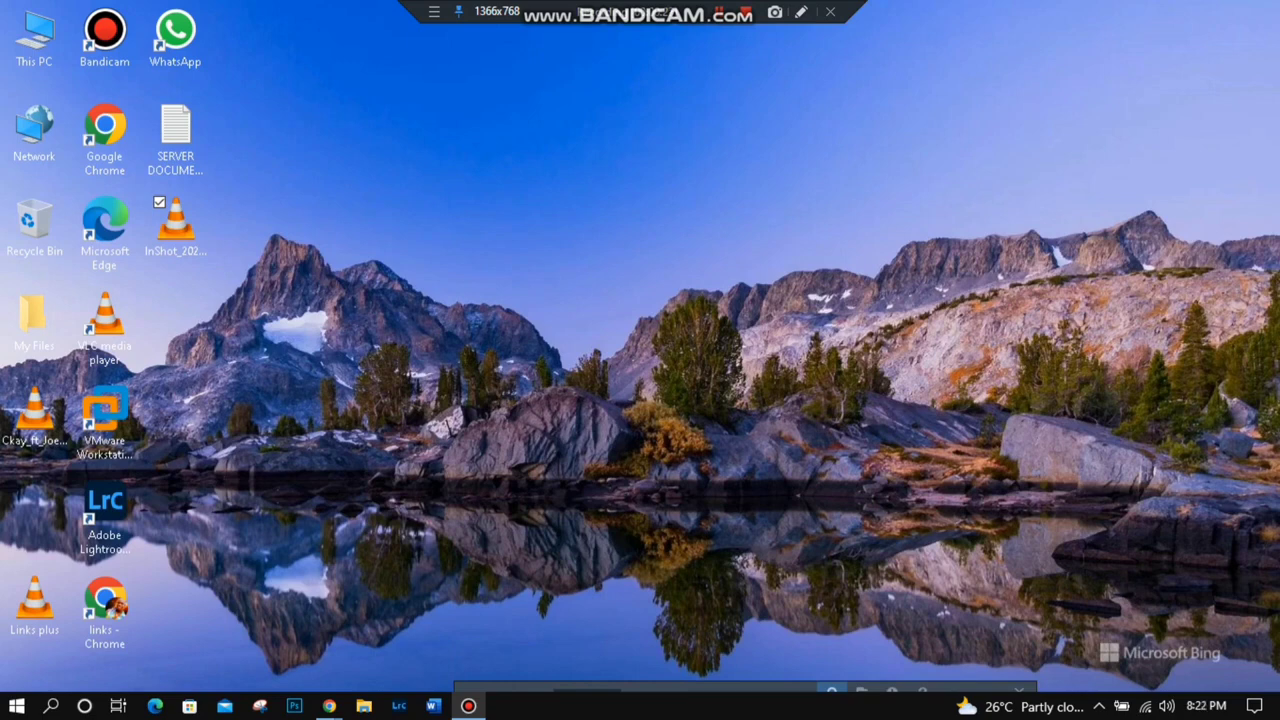
Refresh the Windows desktop from its right-click menu
{"action": "right_click", "coordinate": [553, 331]}
{"action": "left_click", "coordinate": [590, 415]}
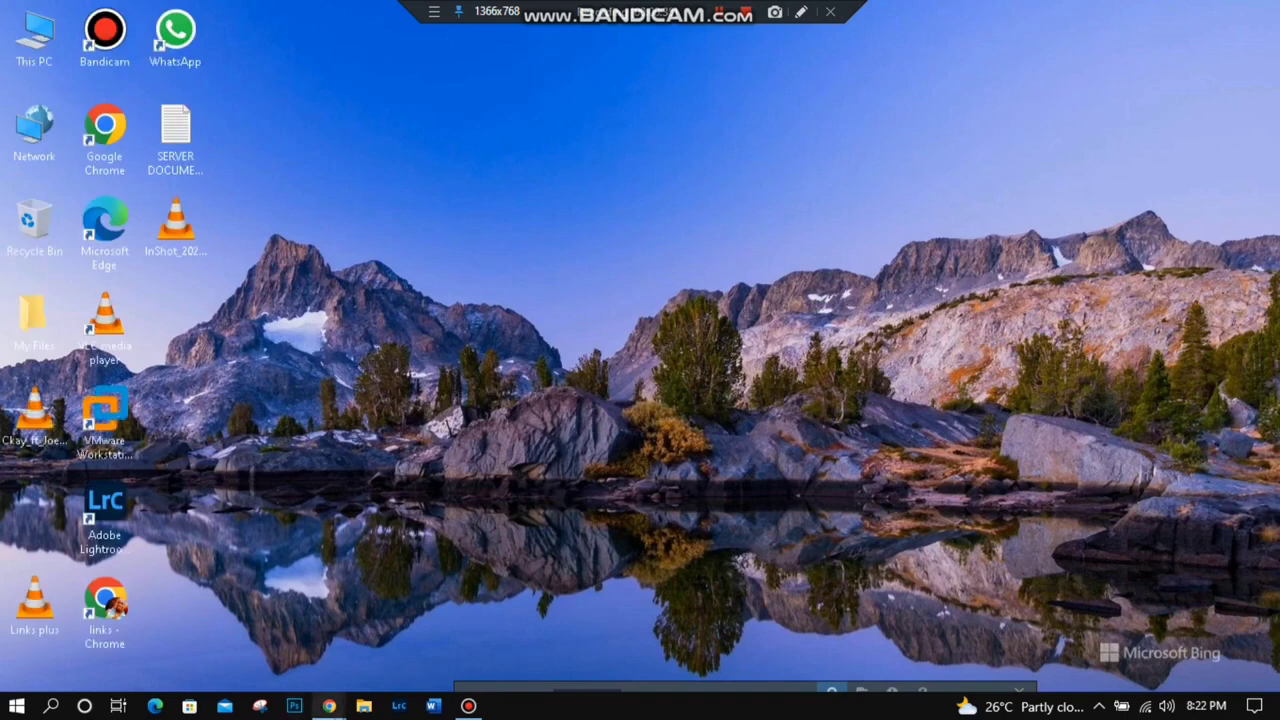
{"action": "mouse_move", "coordinate": [329, 705]}
{"action": "left_click", "coordinate": [430, 630]}
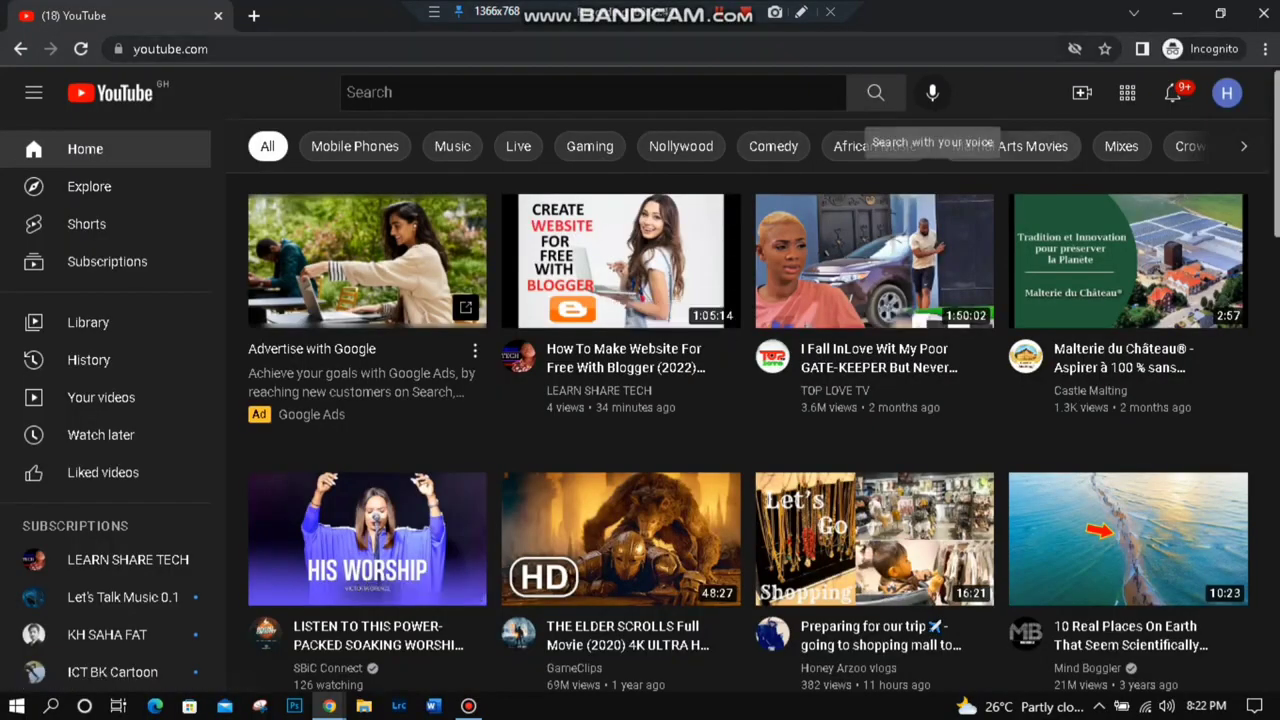
{"action": "left_click", "coordinate": [801, 12]}
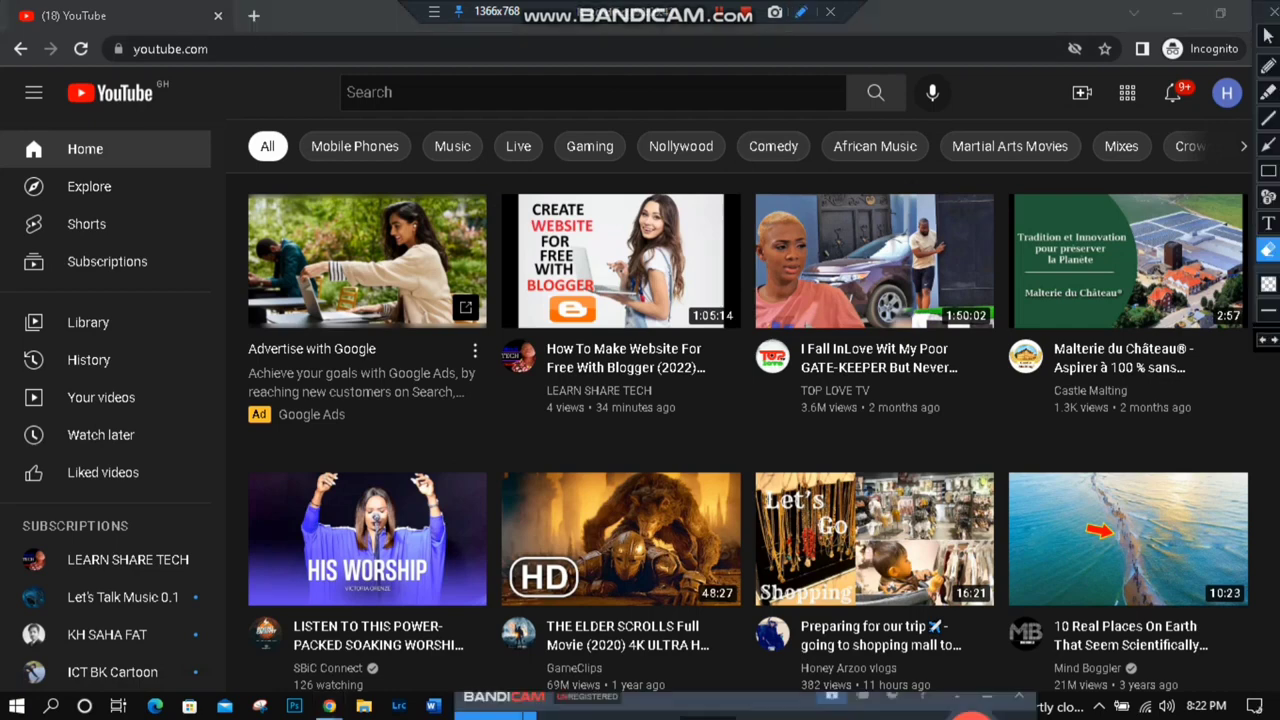
{"action": "left_click", "coordinate": [1268, 66]}
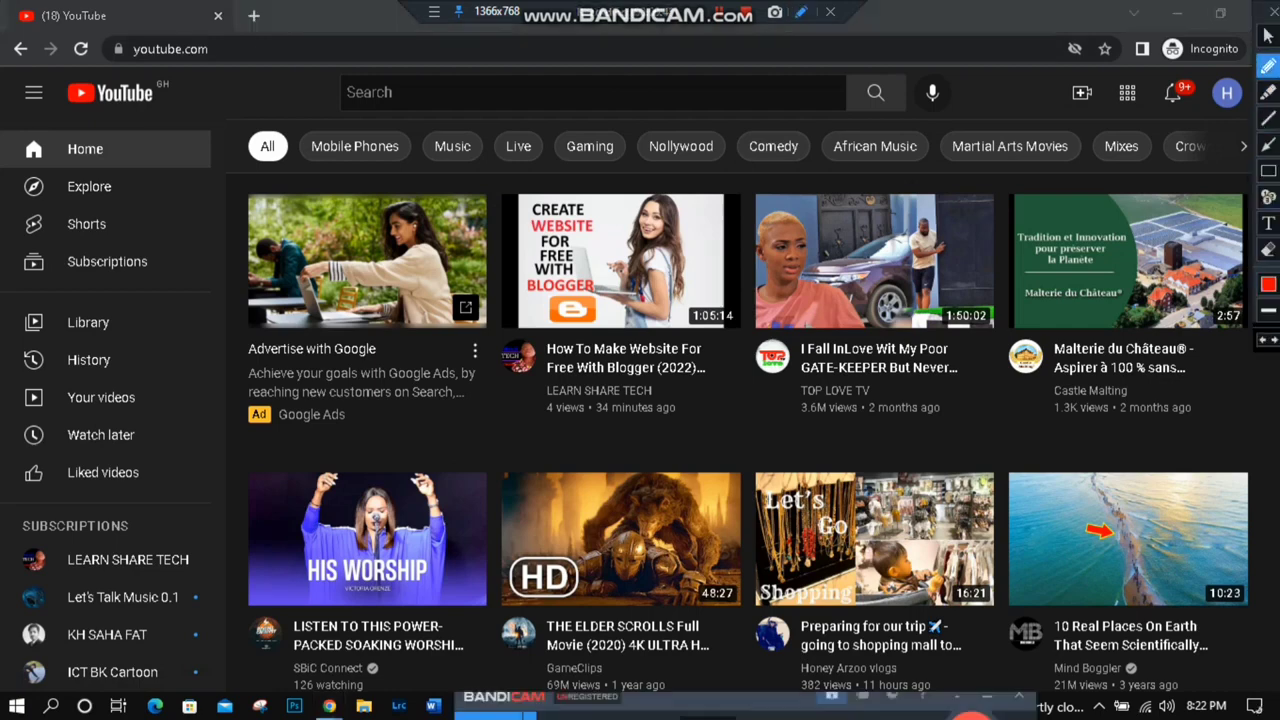
{"action": "mouse_move", "coordinate": [1216, 68]}
{"action": "left_mouse_down"}
{"action": "mouse_move", "coordinate": [1214, 134]}
{"action": "mouse_move", "coordinate": [1246, 116]}
{"action": "mouse_move", "coordinate": [1236, 70]}
{"action": "mouse_move", "coordinate": [1212, 66]}
{"action": "left_mouse_up"}
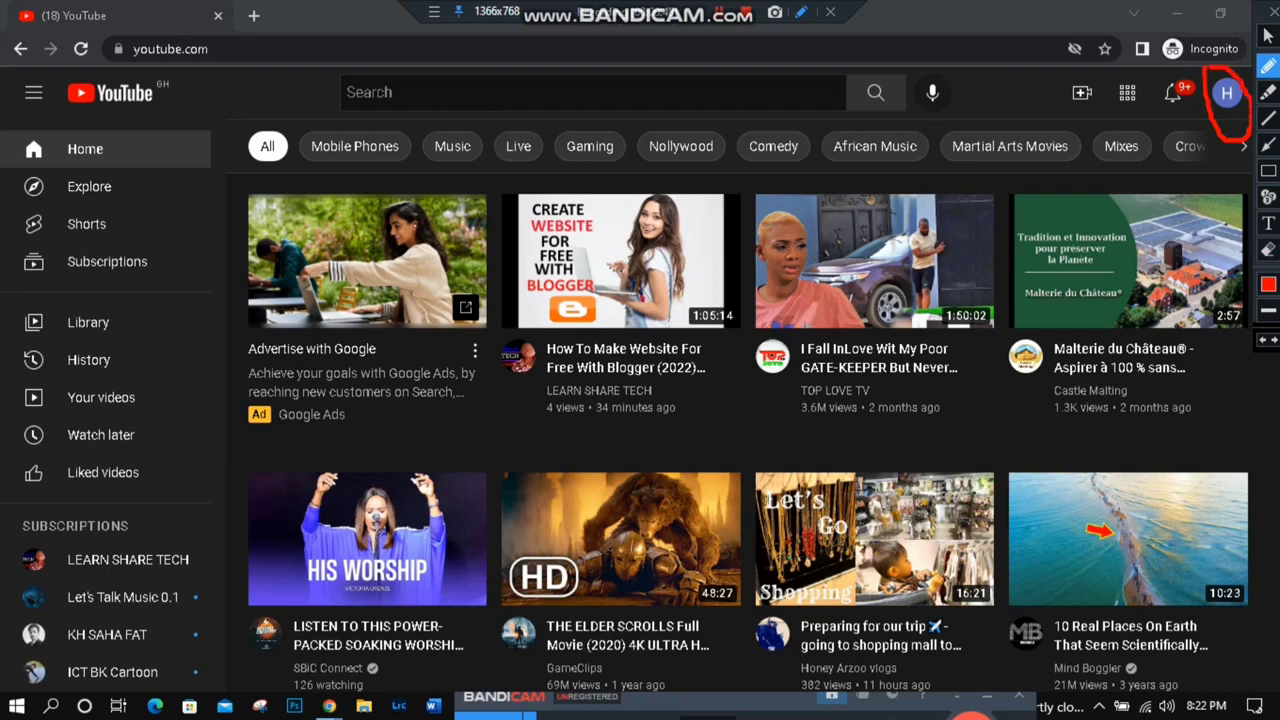
{"action": "left_click", "coordinate": [1268, 249]}
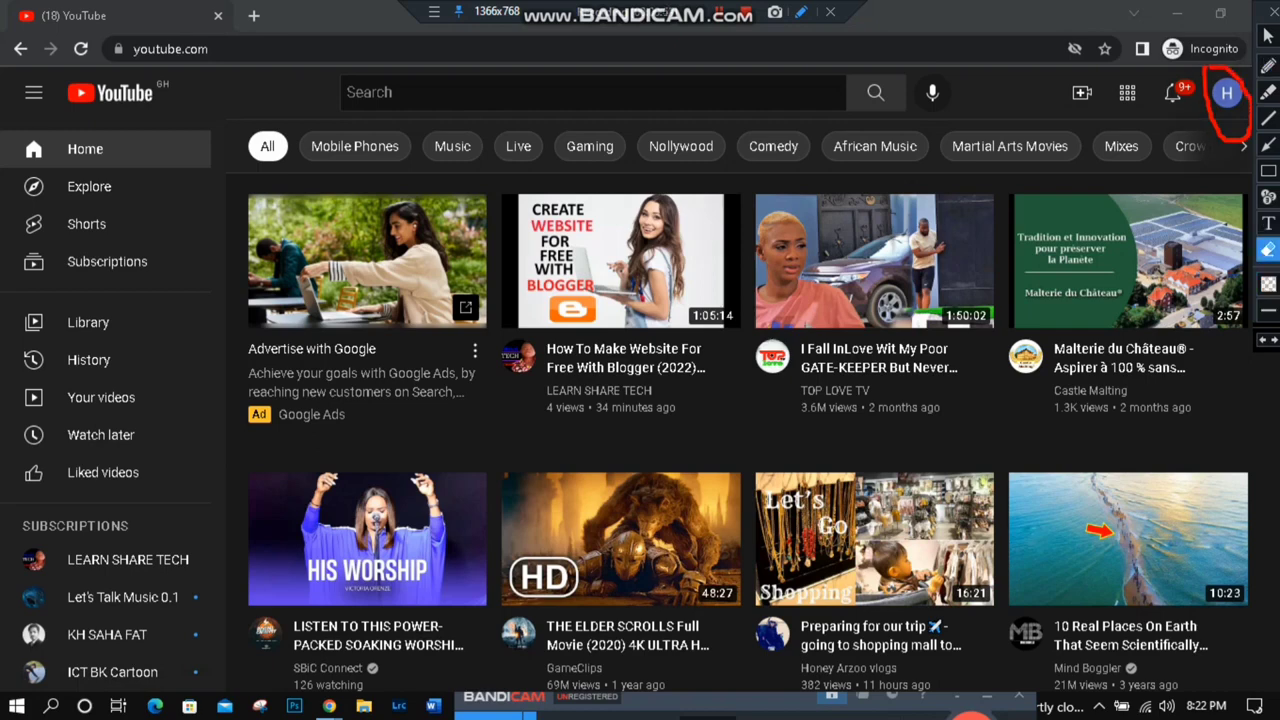
{"action": "left_click", "coordinate": [1213, 100]}
{"action": "left_click", "coordinate": [1268, 35]}
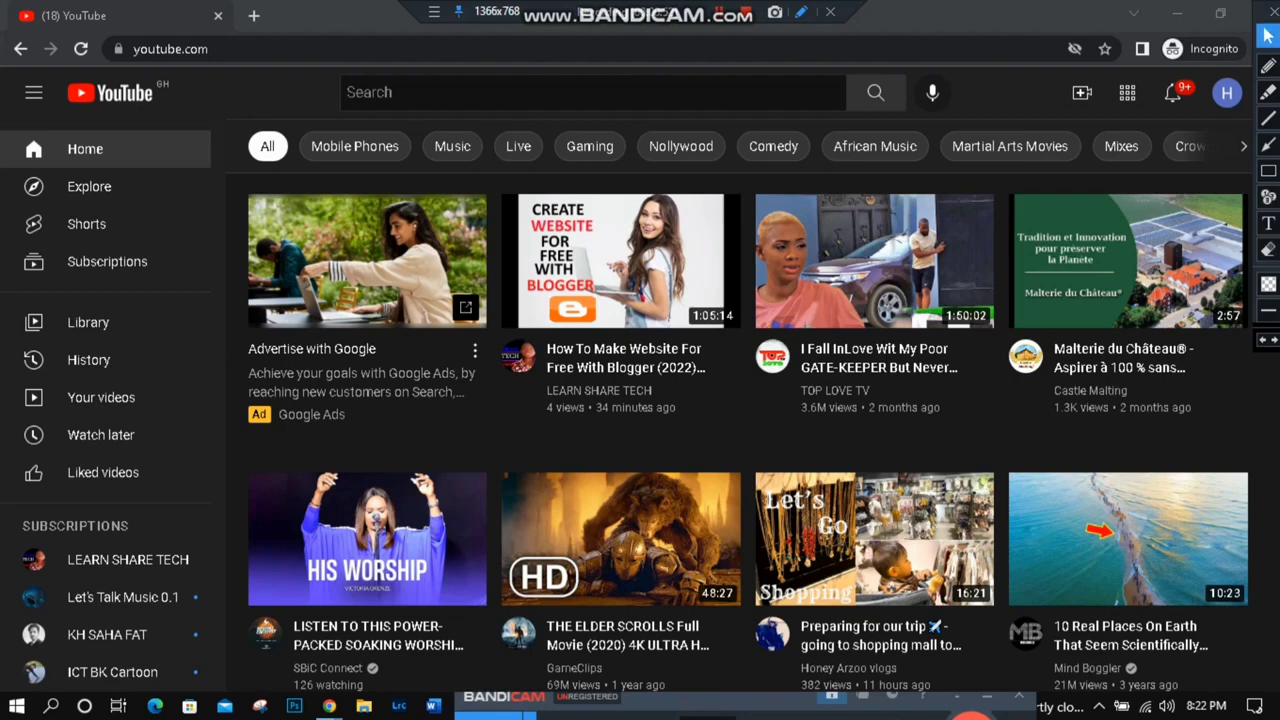
Open YouTube Studio from the account avatar menu to reach the channel dashboard
{"action": "left_click", "coordinate": [1142, 48]}
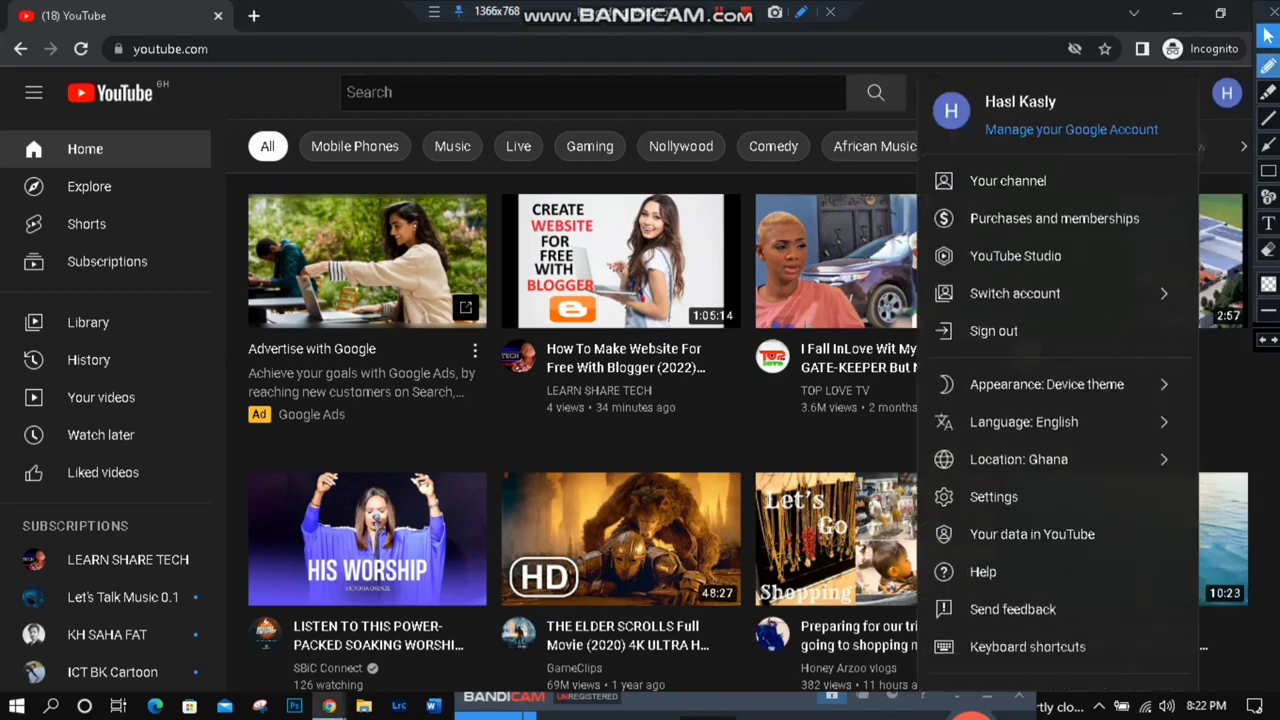
{"action": "left_click", "coordinate": [1268, 66]}
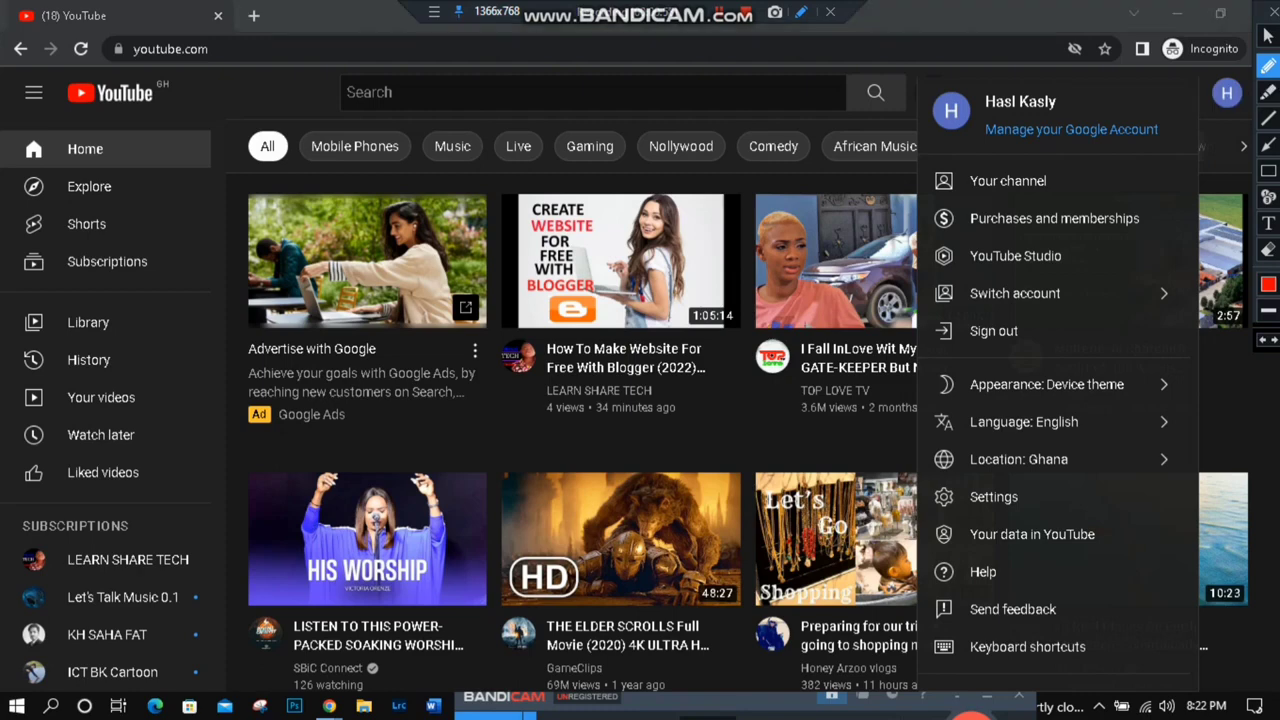
{"action": "mouse_move", "coordinate": [962, 234]}
{"action": "left_mouse_down"}
{"action": "mouse_move", "coordinate": [1040, 271]}
{"action": "mouse_move", "coordinate": [960, 243]}
{"action": "left_mouse_up"}
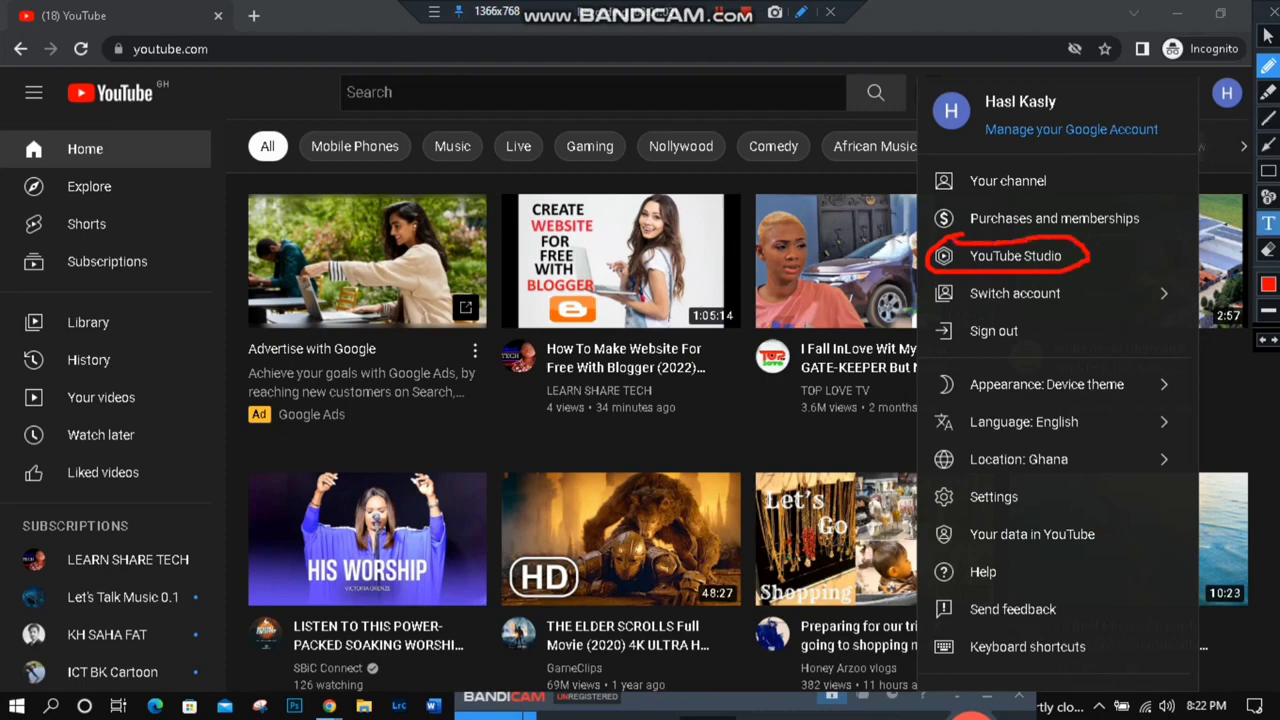
{"action": "left_click", "coordinate": [1268, 249]}
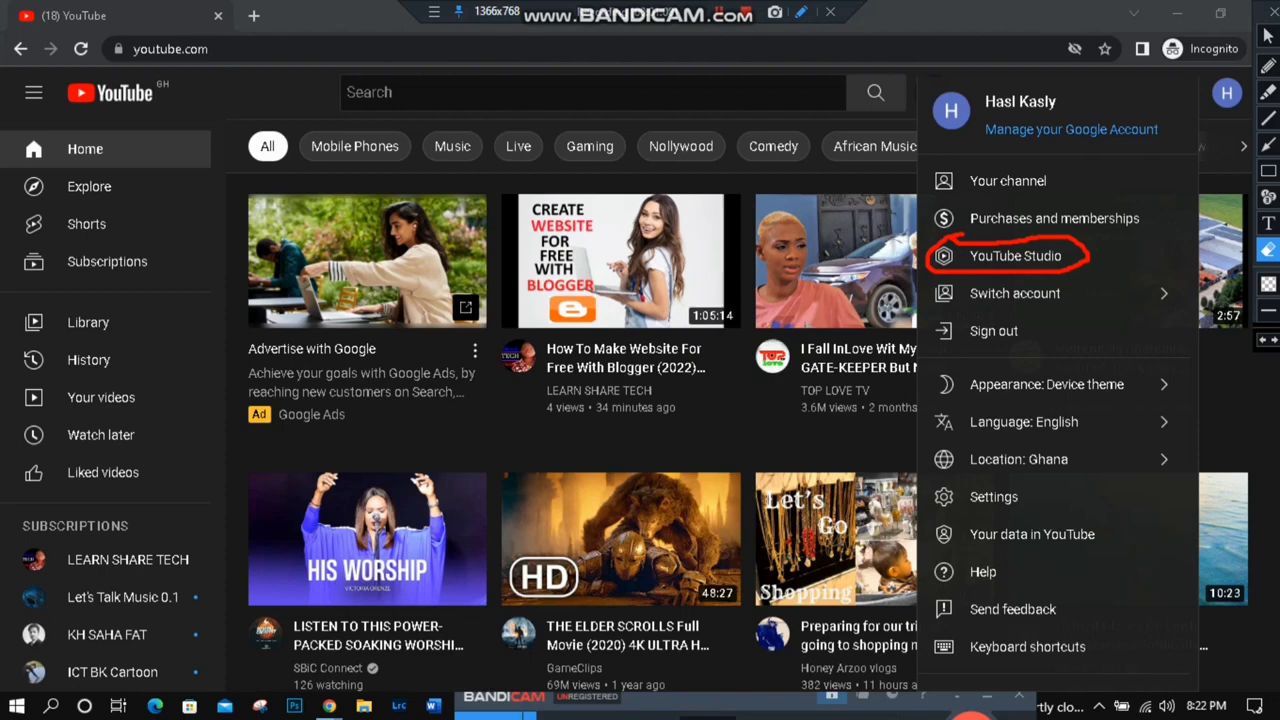
{"action": "left_click", "coordinate": [929, 258]}
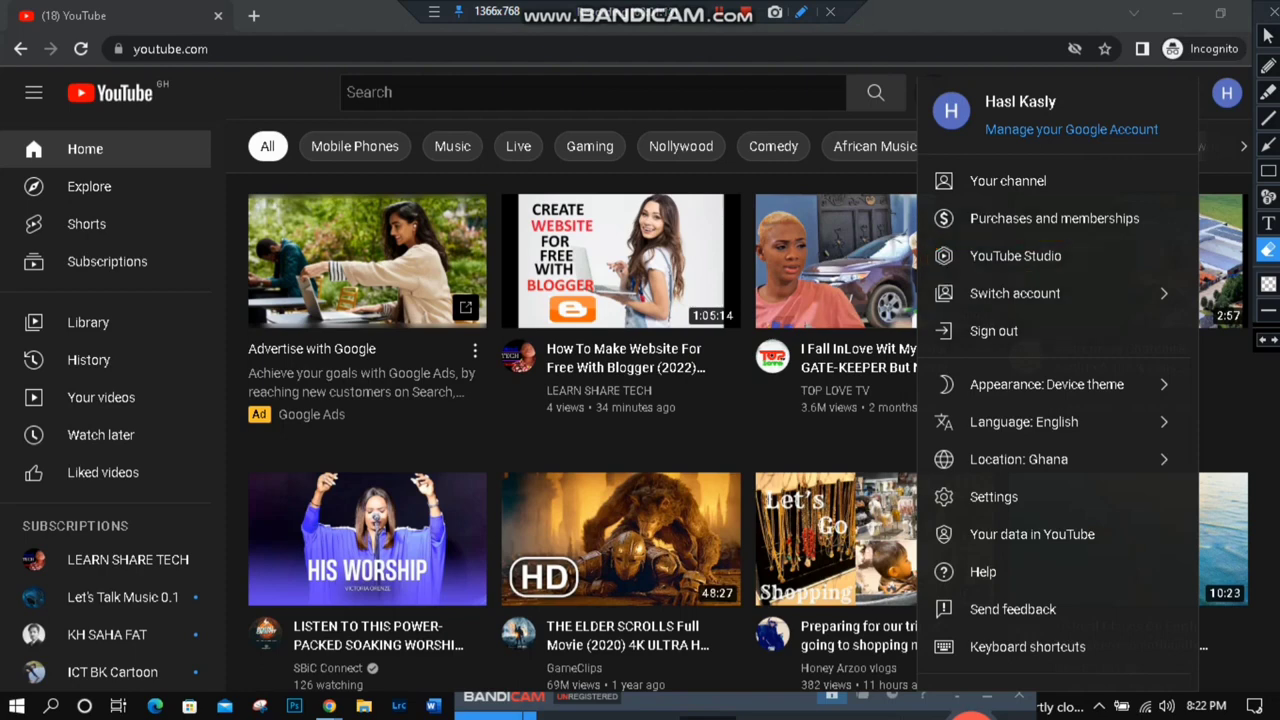
{"action": "left_click", "coordinate": [1268, 35]}
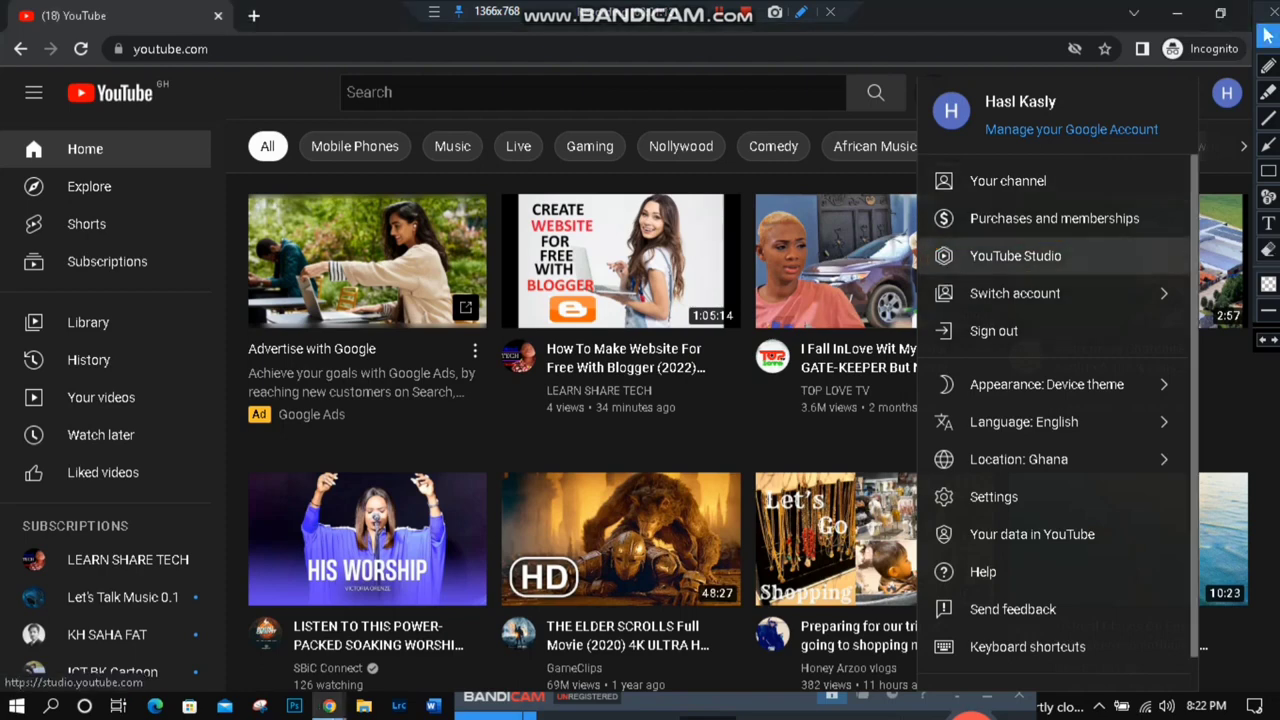
{"action": "left_click", "coordinate": [1015, 256]}
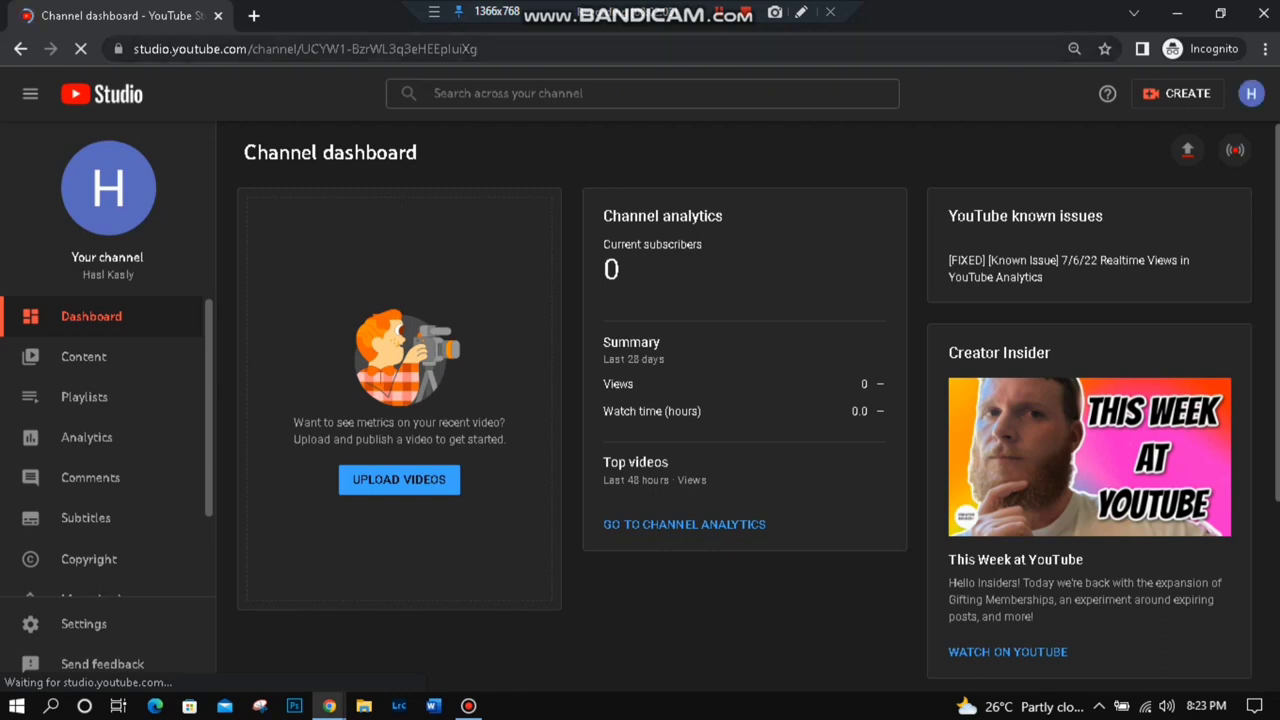
Open Settings from the bottom of the YouTube Studio sidebar, landing on General
{"action": "left_click", "coordinate": [801, 12]}
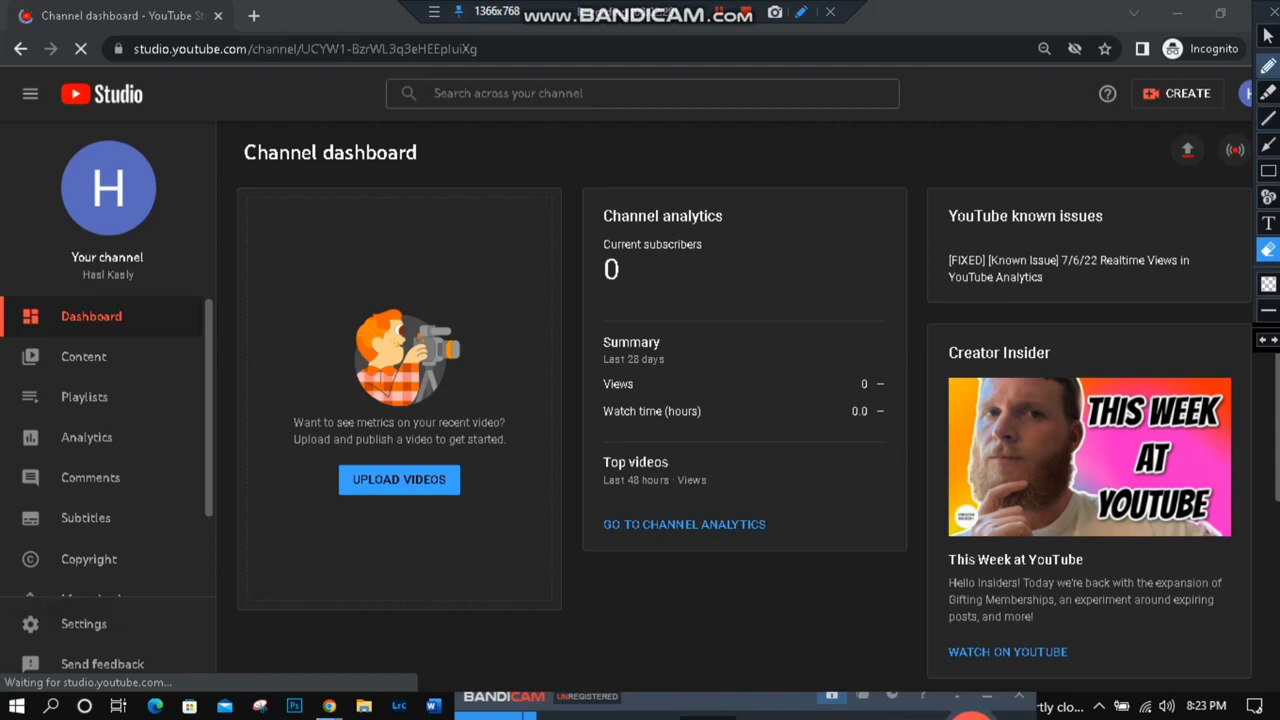
{"action": "left_click", "coordinate": [1268, 65]}
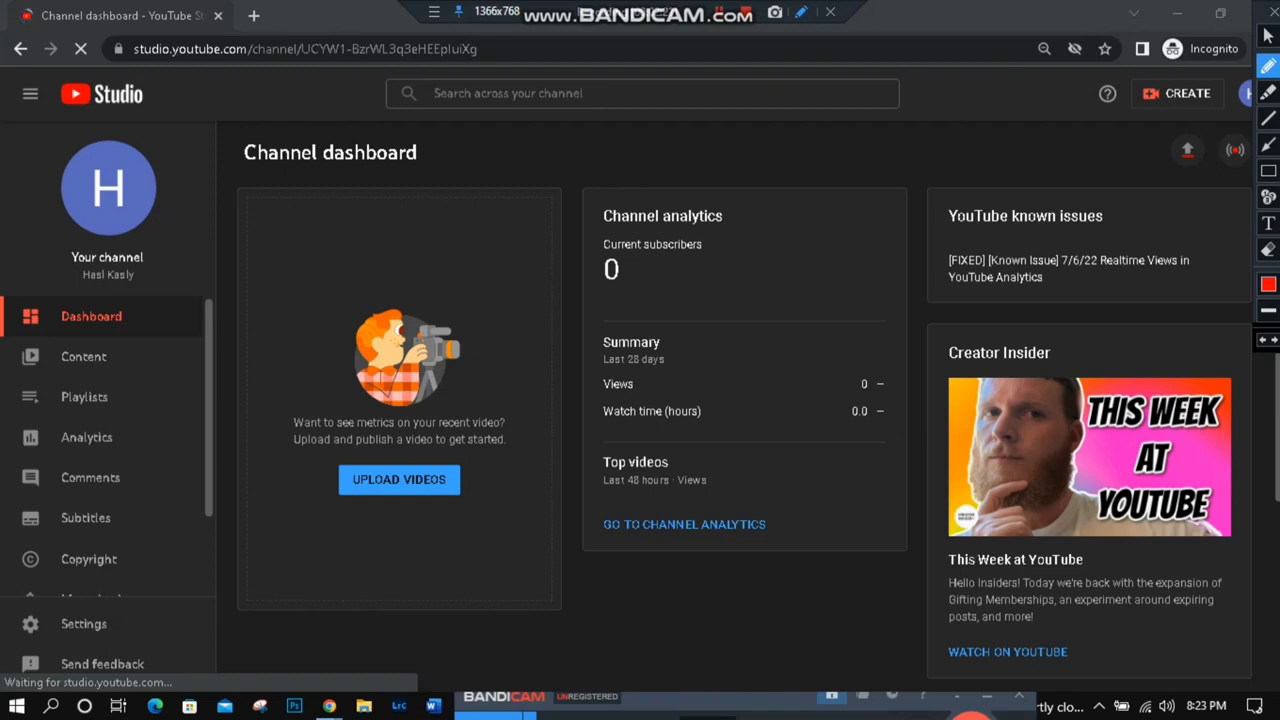
{"action": "mouse_move", "coordinate": [22, 590]}
{"action": "left_mouse_down"}
{"action": "mouse_move", "coordinate": [148, 624]}
{"action": "mouse_move", "coordinate": [4, 670]}
{"action": "mouse_move", "coordinate": [30, 583]}
{"action": "left_mouse_up"}
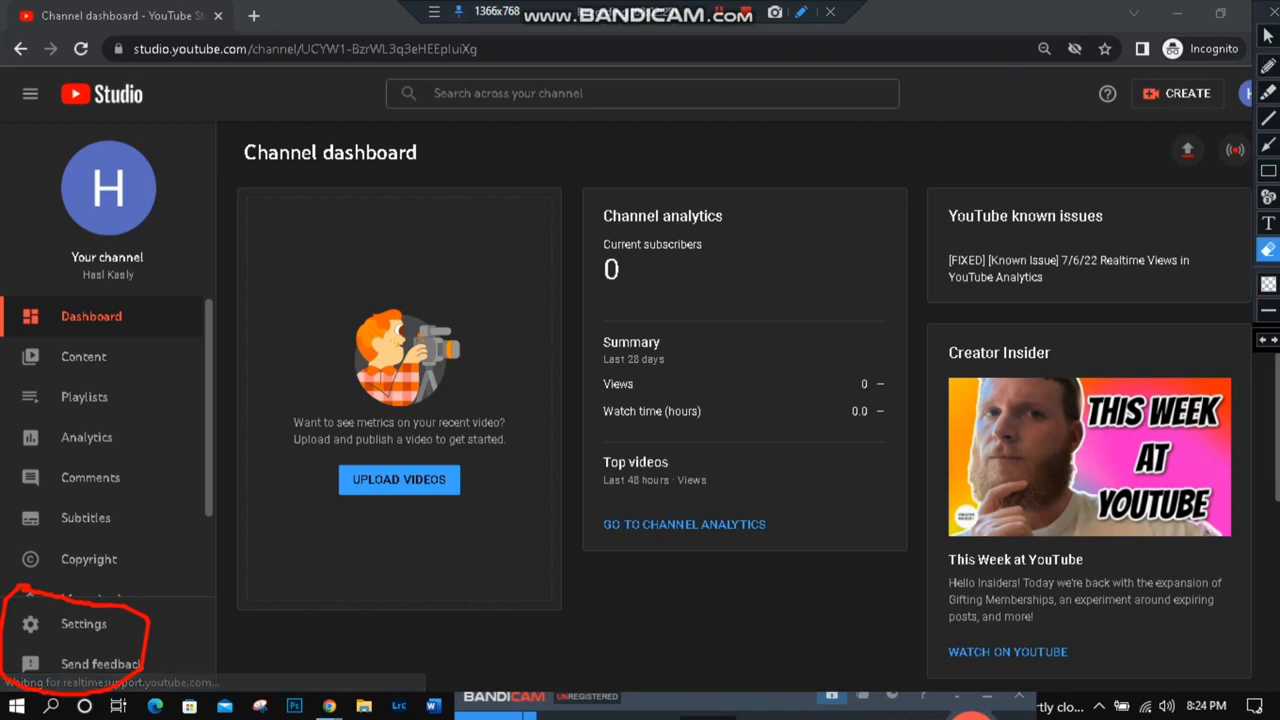
{"action": "left_click", "coordinate": [148, 624]}
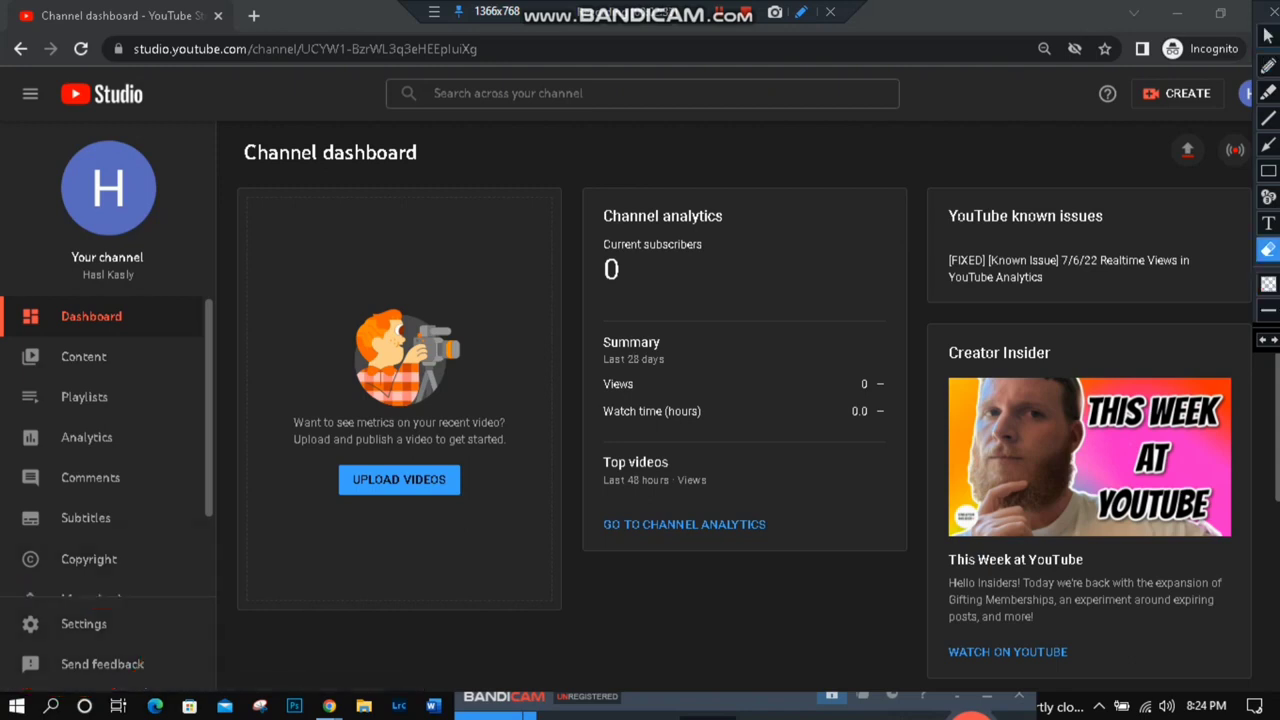
{"action": "left_click", "coordinate": [1268, 35]}
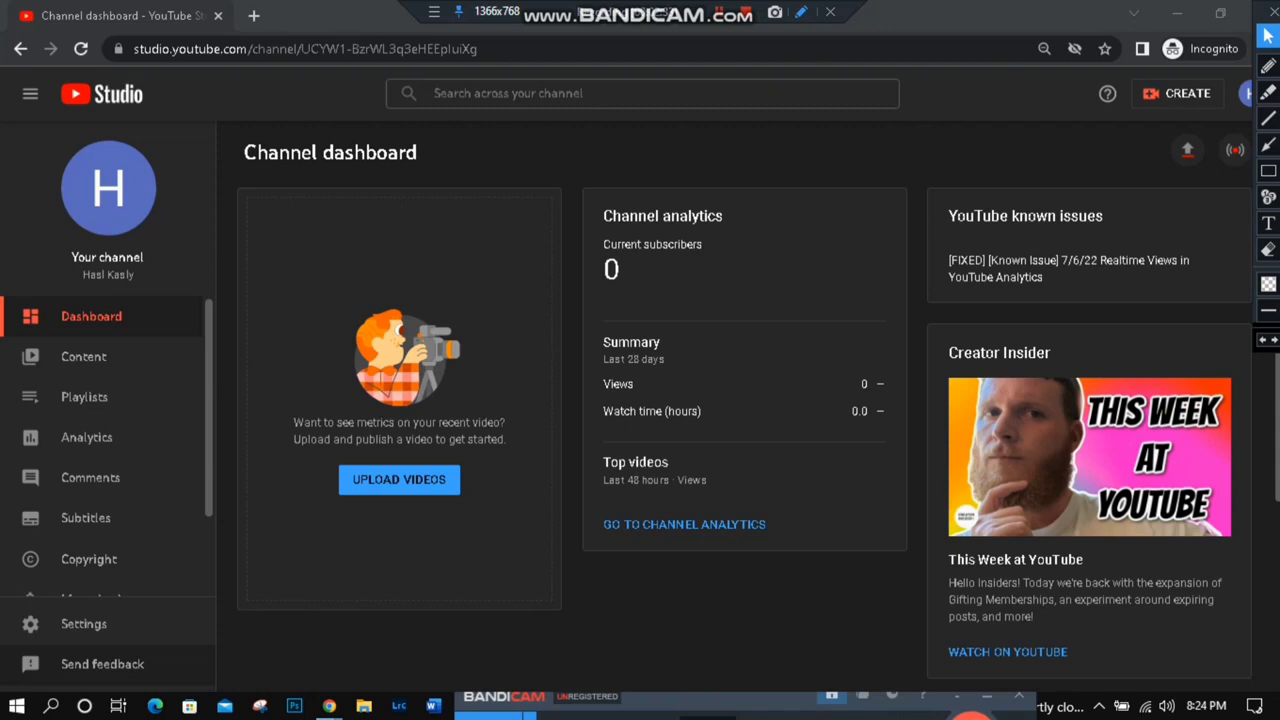
{"action": "left_click", "coordinate": [83, 623]}
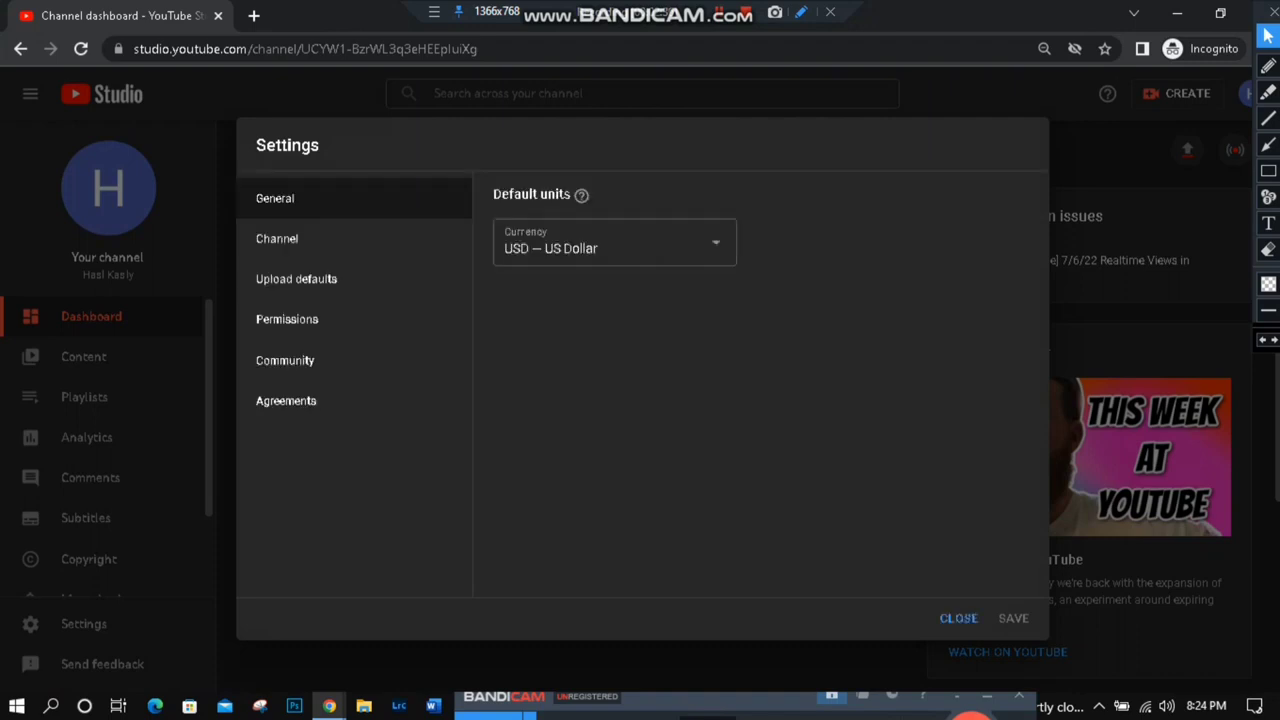
{"action": "left_click", "coordinate": [1268, 66]}
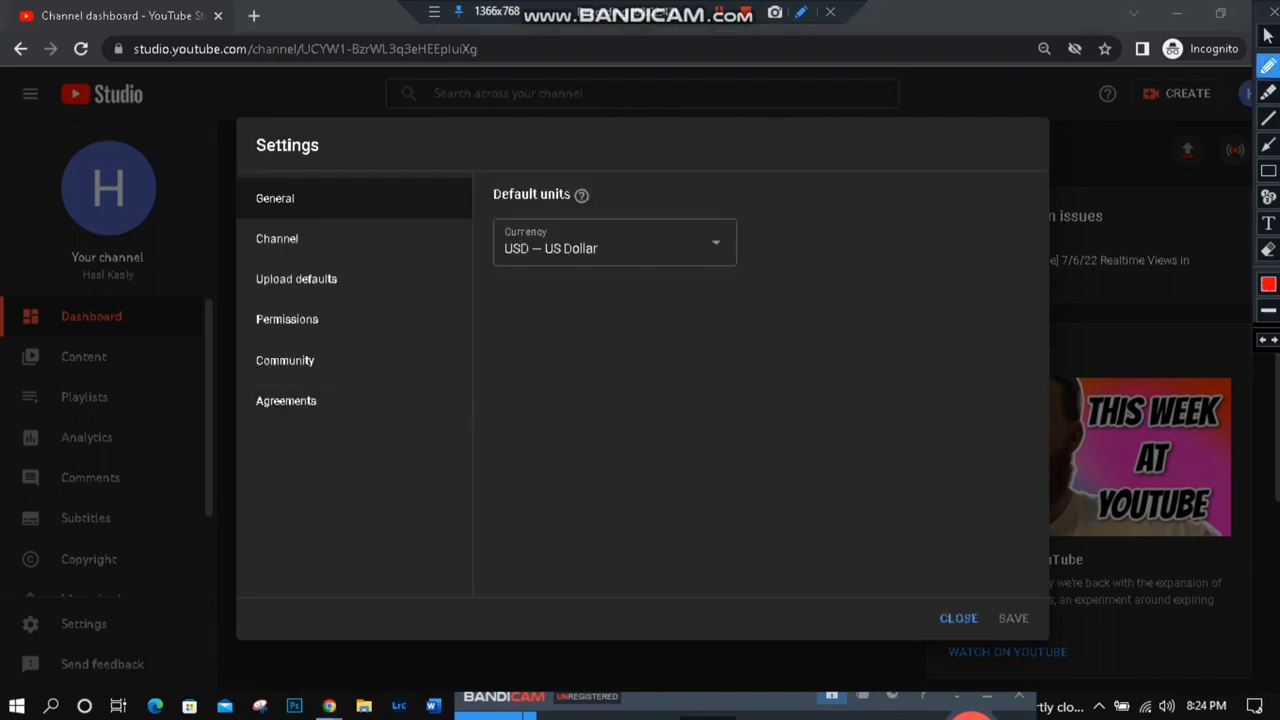
{"action": "left_click_drag", "start_coordinate": [230, 246], "coordinate": [229, 241]}
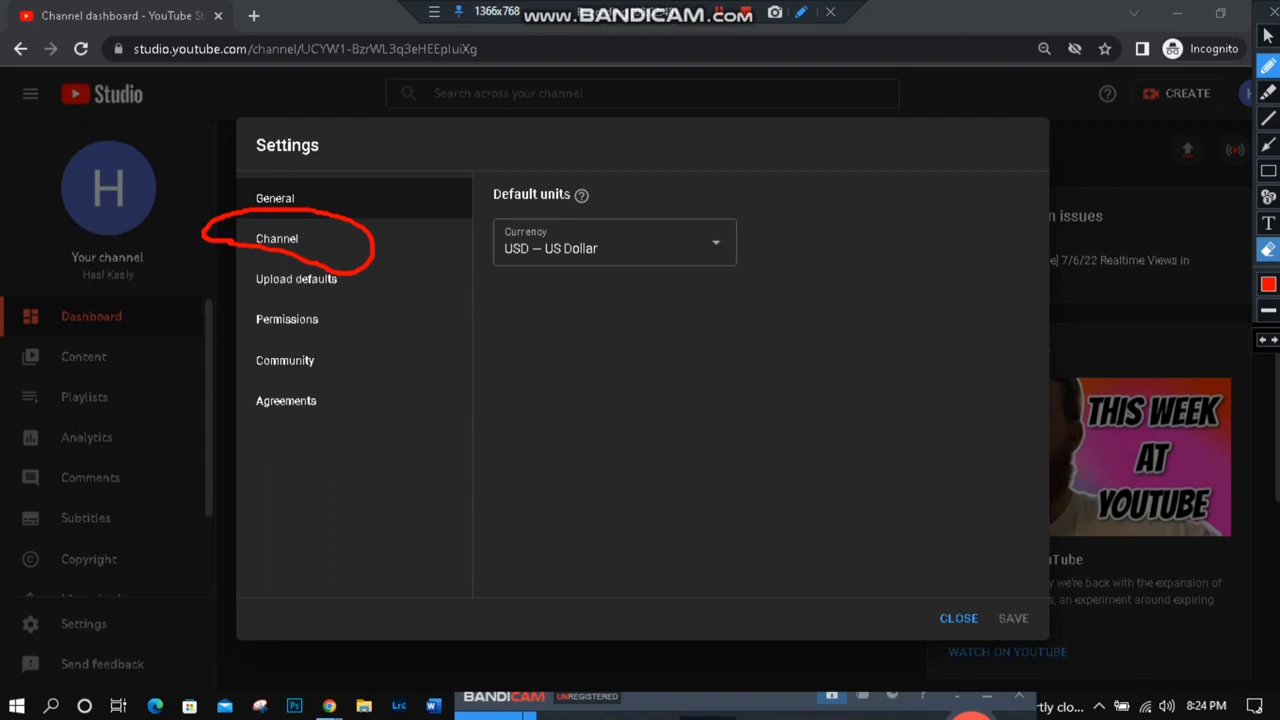
{"action": "left_click", "coordinate": [1268, 249]}
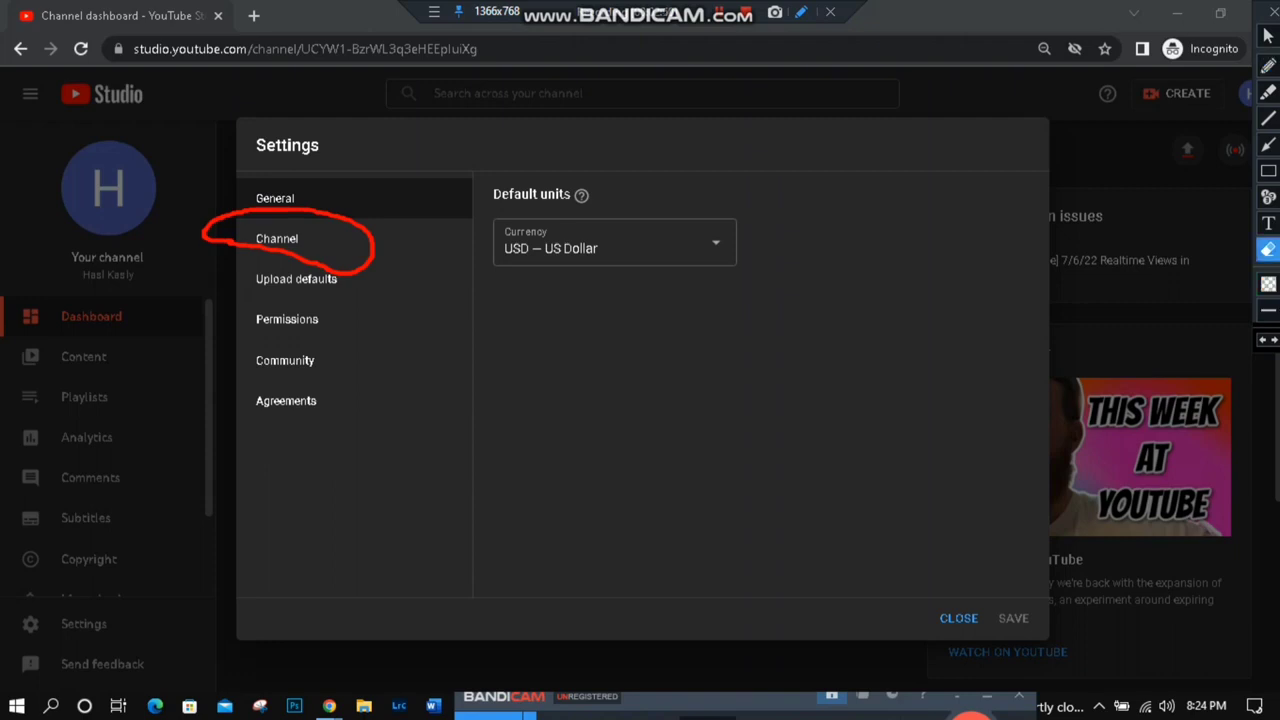
{"action": "left_click", "coordinate": [300, 212]}
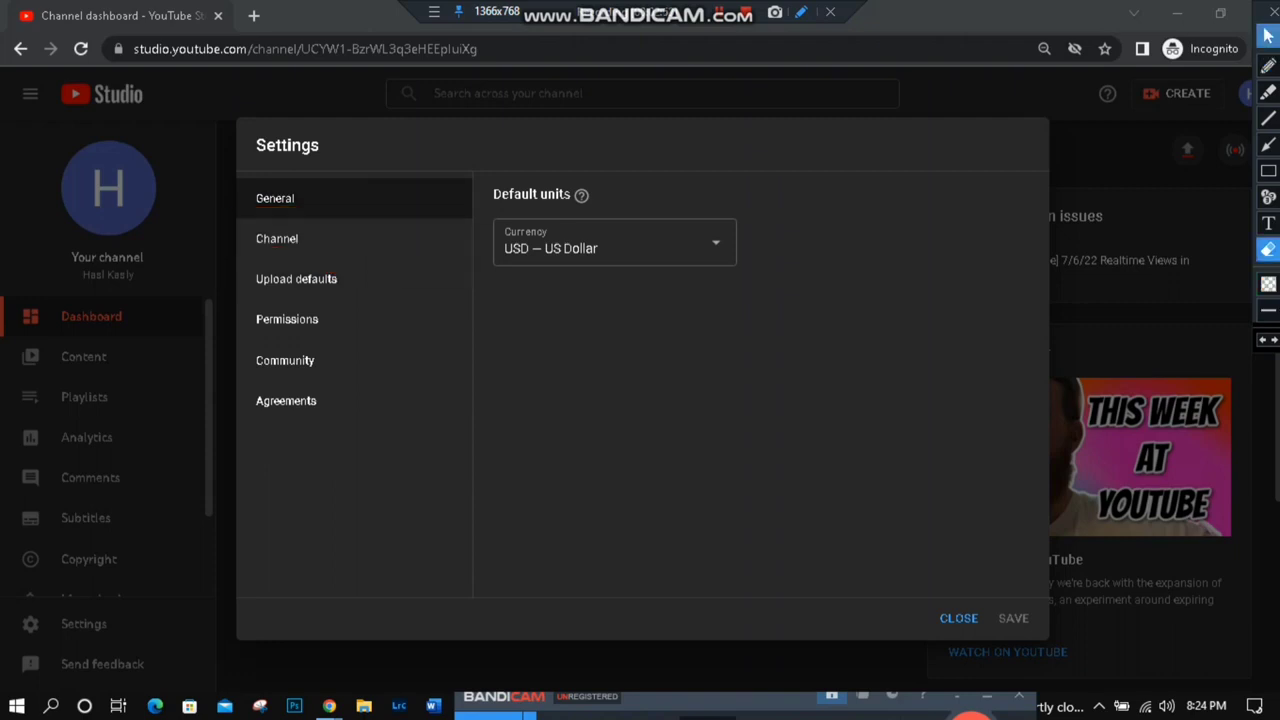
{"action": "left_click", "coordinate": [1268, 35]}
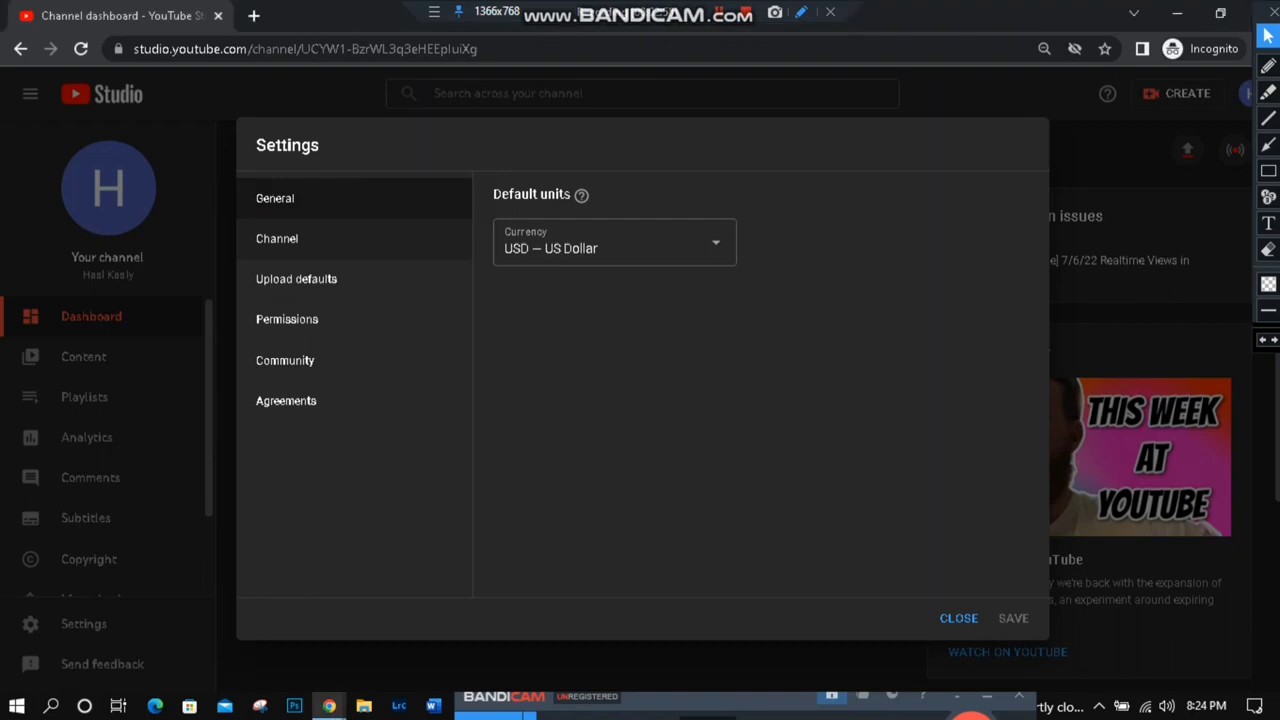
Go to Channel > Advanced settings and scroll down to the Subscriber count option
{"action": "left_click", "coordinate": [277, 238]}
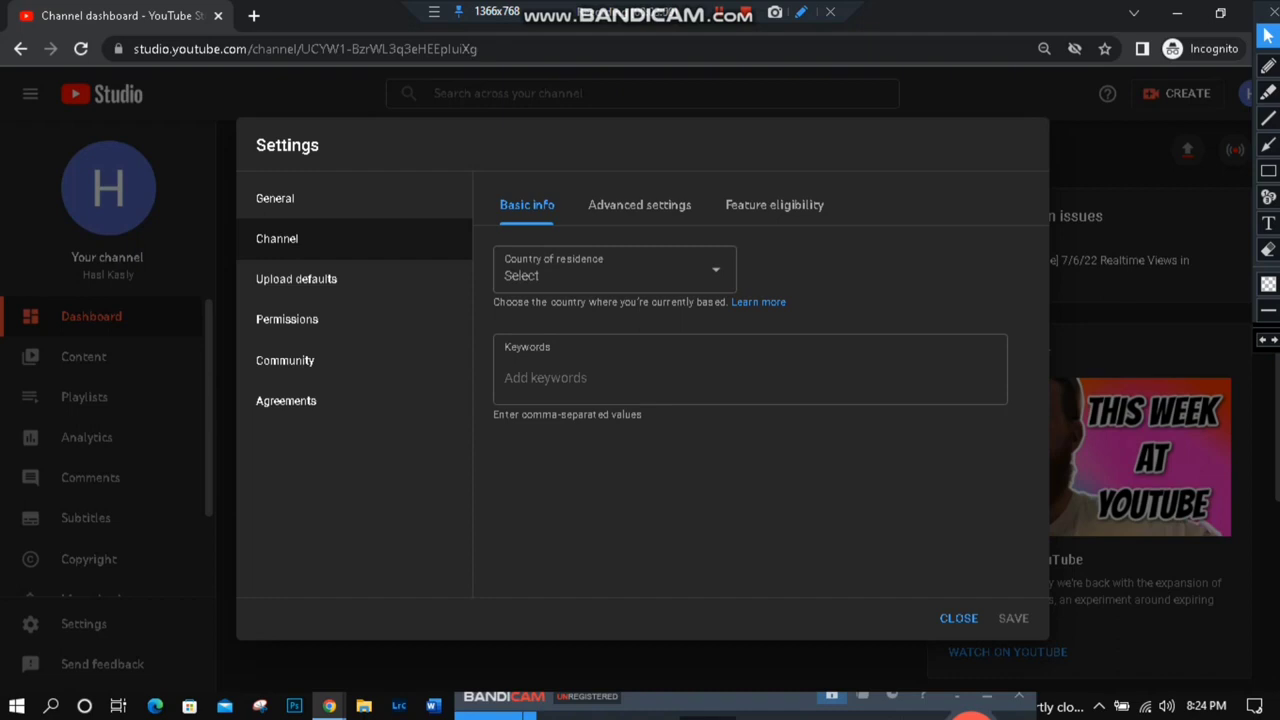
{"action": "left_click", "coordinate": [639, 204]}
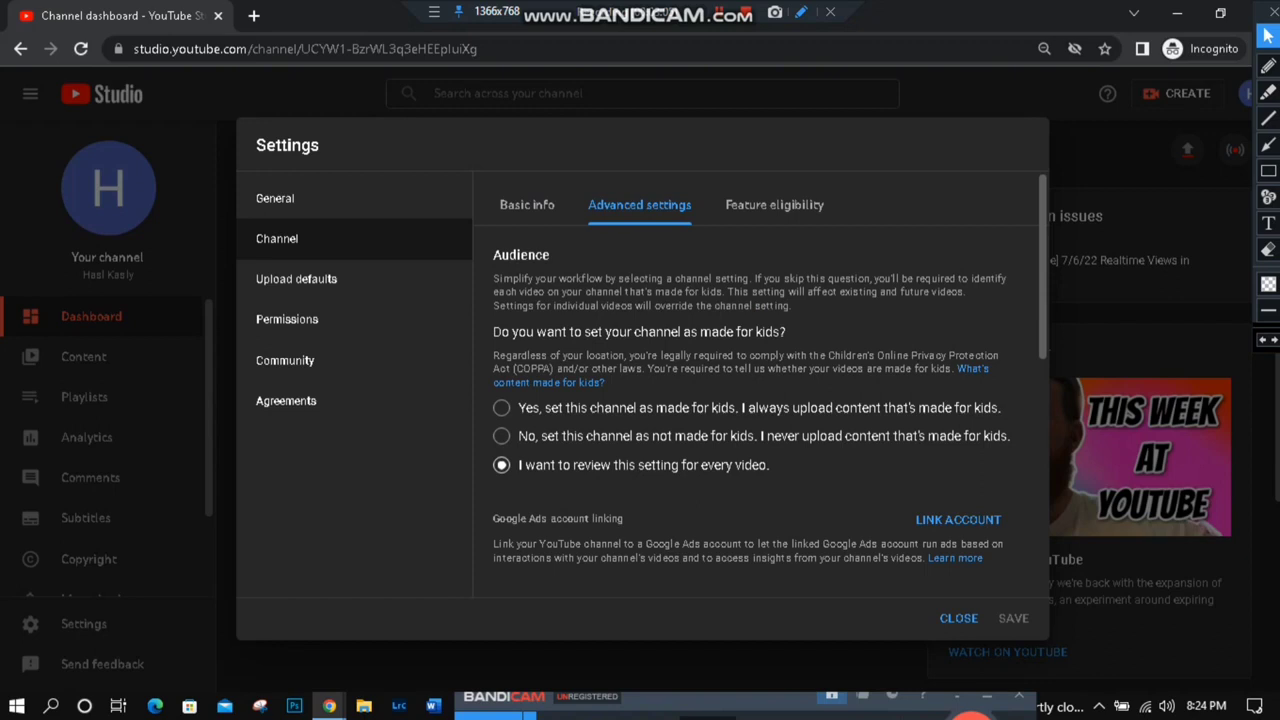
{"action": "scroll", "coordinate": [760, 400], "scroll_direction": "down", "scroll_amount": 1}
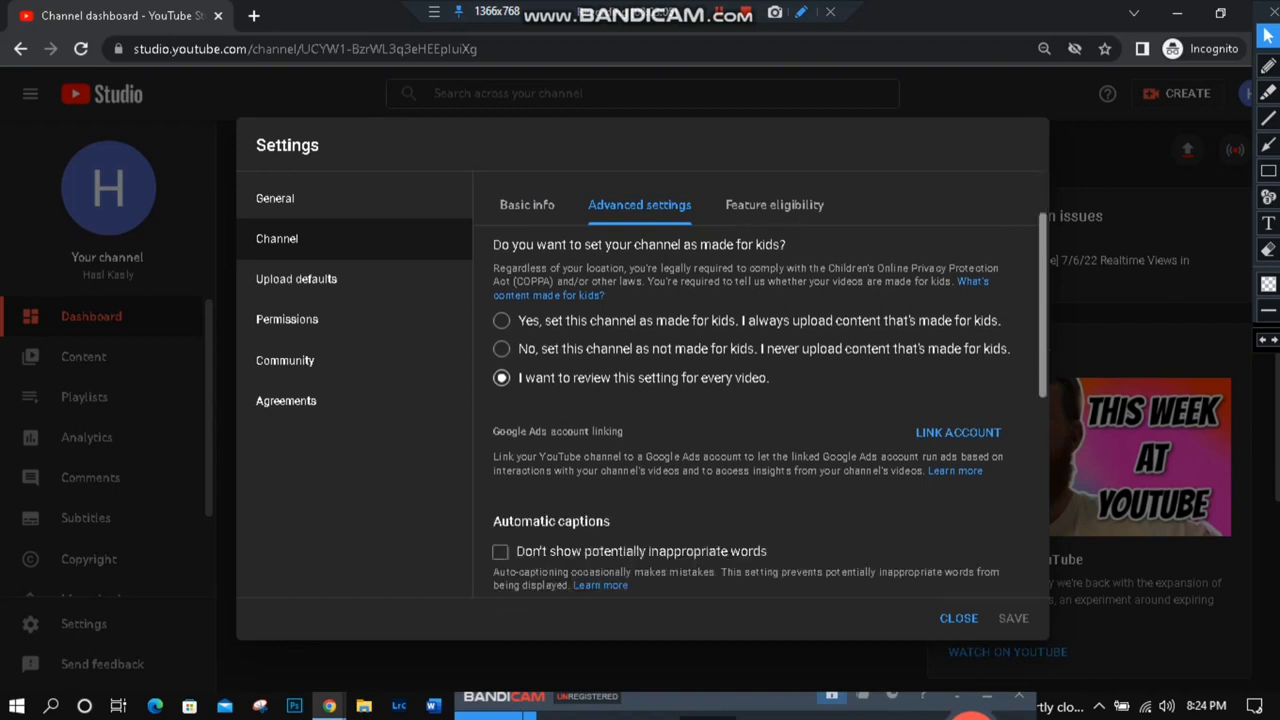
{"action": "scroll", "coordinate": [760, 400], "scroll_direction": "down", "scroll_amount": 2}
{"action": "scroll", "coordinate": [760, 400], "scroll_direction": "down", "scroll_amount": 1}
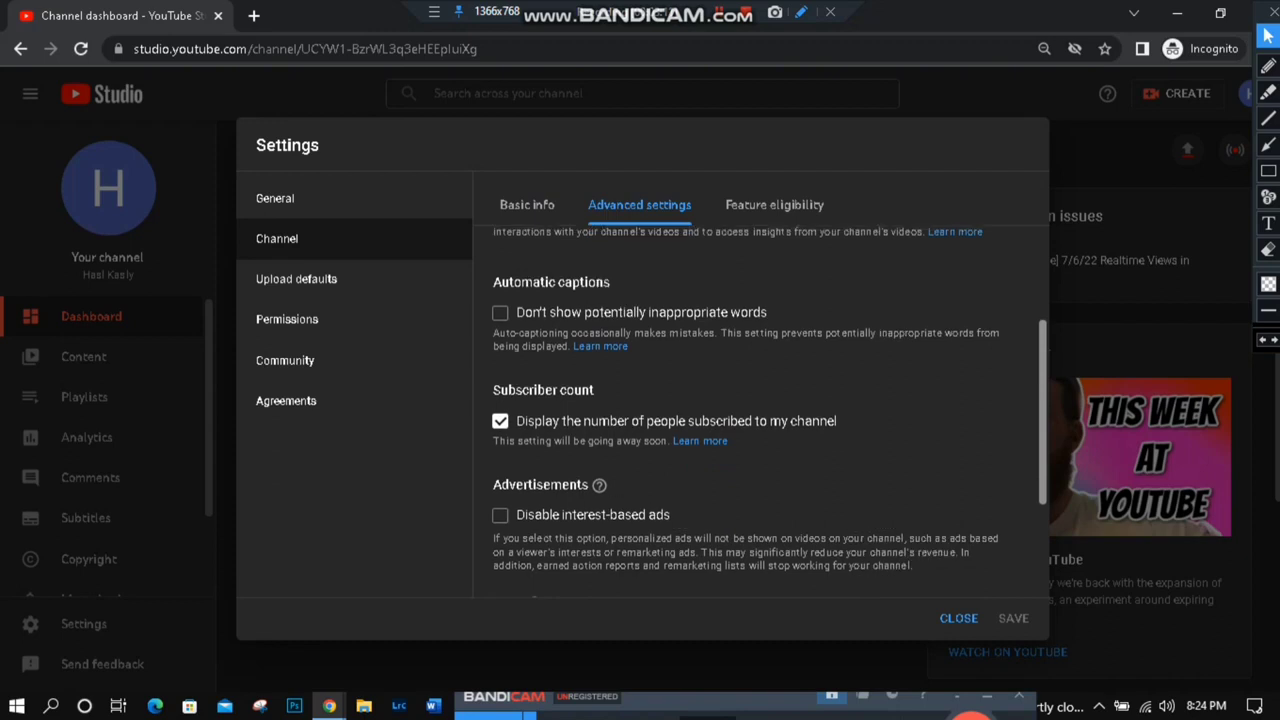
{"action": "left_click", "coordinate": [1268, 66]}
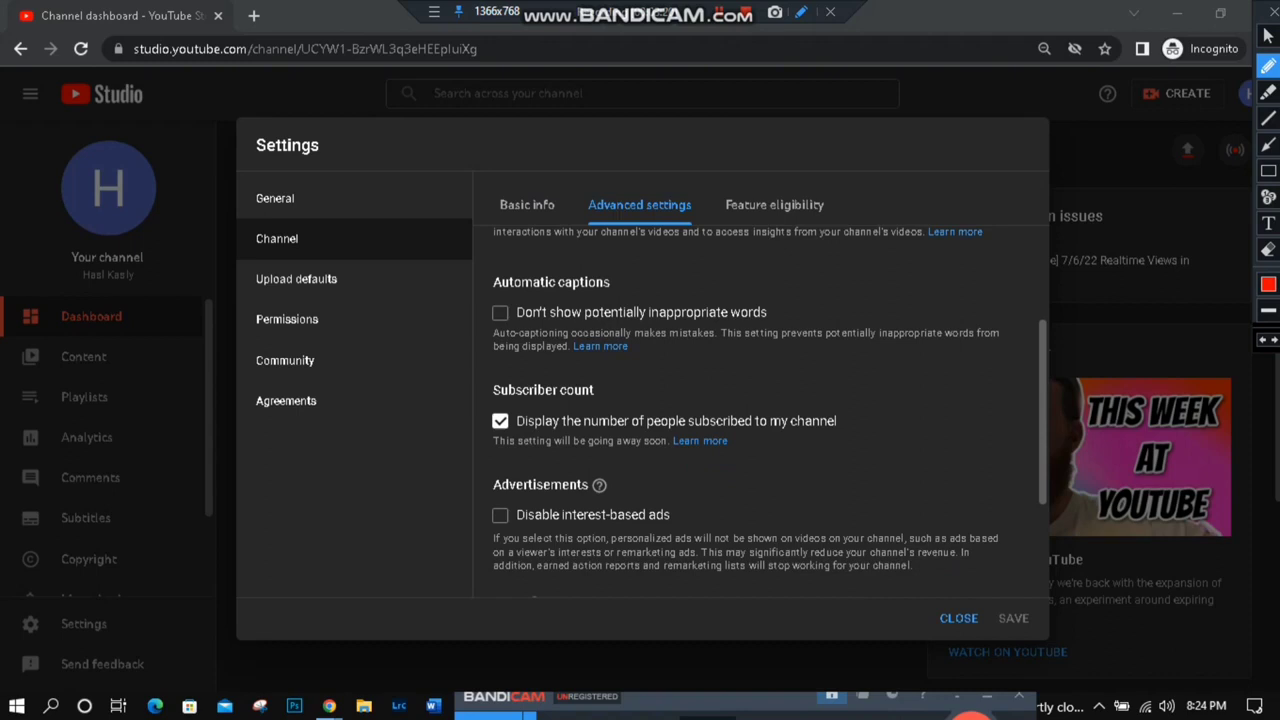
{"action": "mouse_move", "coordinate": [482, 383]}
{"action": "left_mouse_down"}
{"action": "mouse_move", "coordinate": [550, 388]}
{"action": "mouse_move", "coordinate": [515, 492]}
{"action": "mouse_move", "coordinate": [440, 430]}
{"action": "mouse_move", "coordinate": [494, 396]}
{"action": "left_mouse_up"}
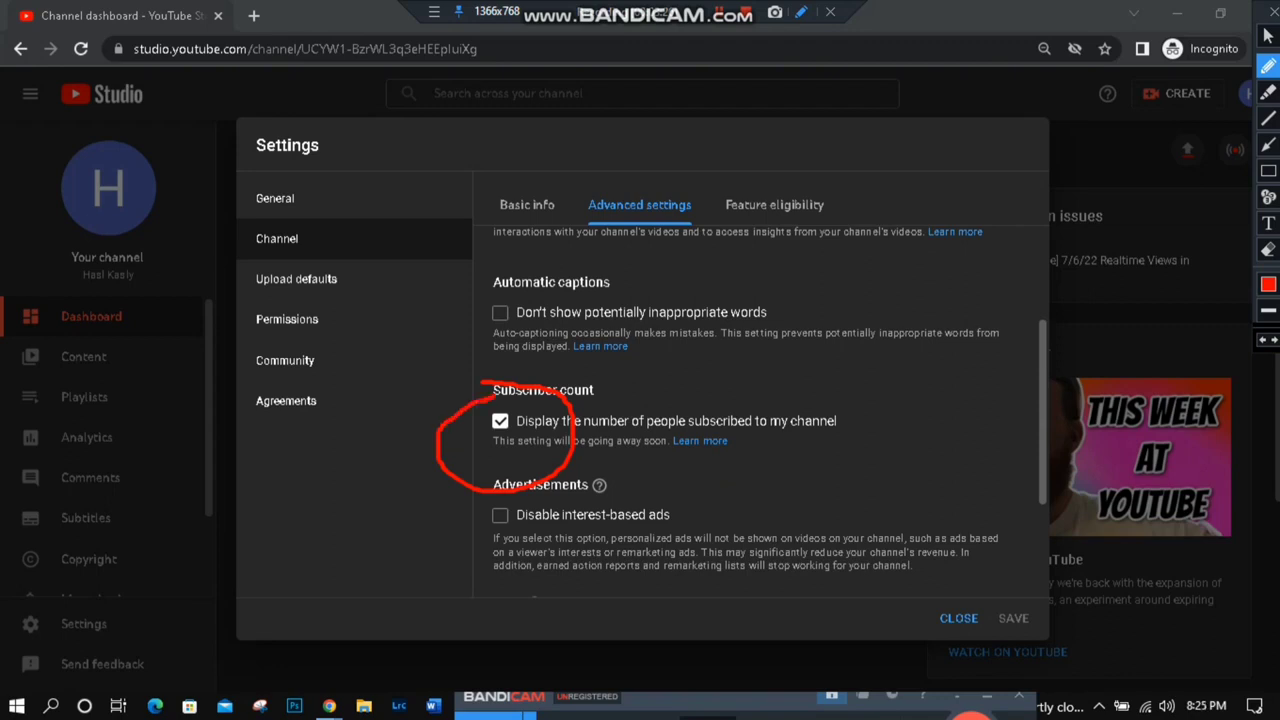
{"action": "left_click", "coordinate": [1268, 249]}
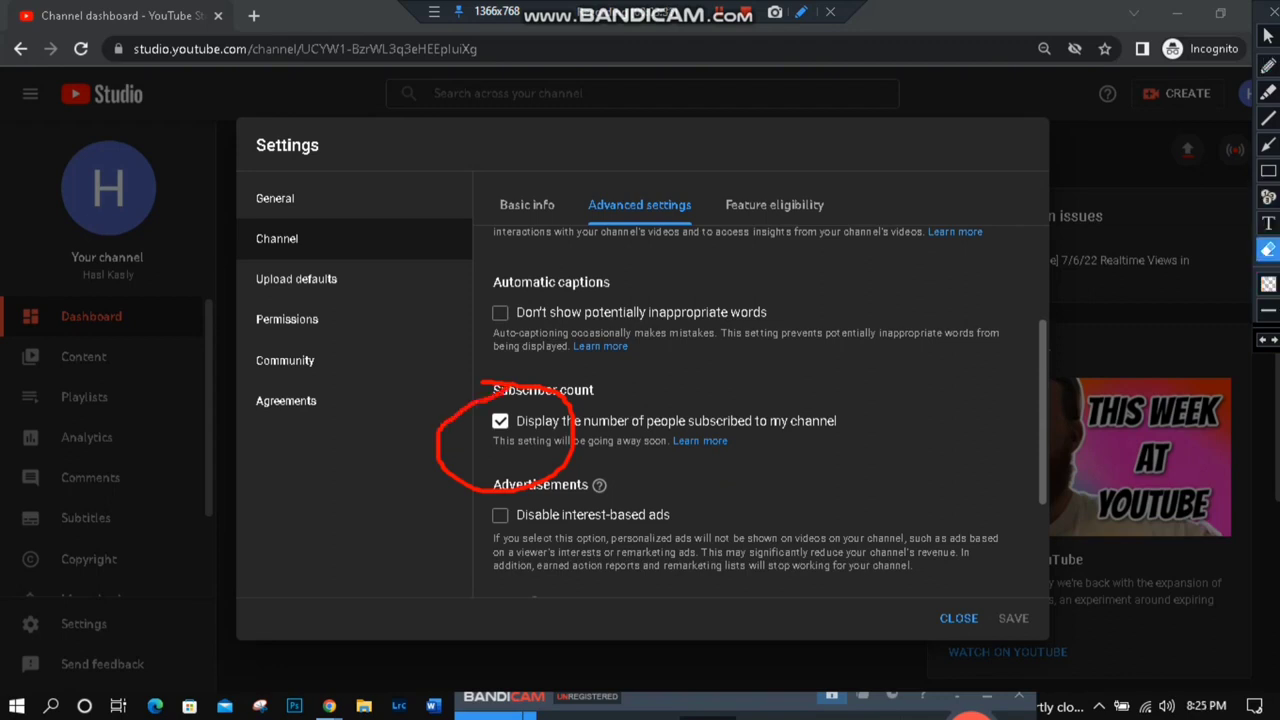
Uncheck 'Display the number of people subscribed to my channel' under Subscriber count
{"action": "left_click", "coordinate": [1268, 36]}
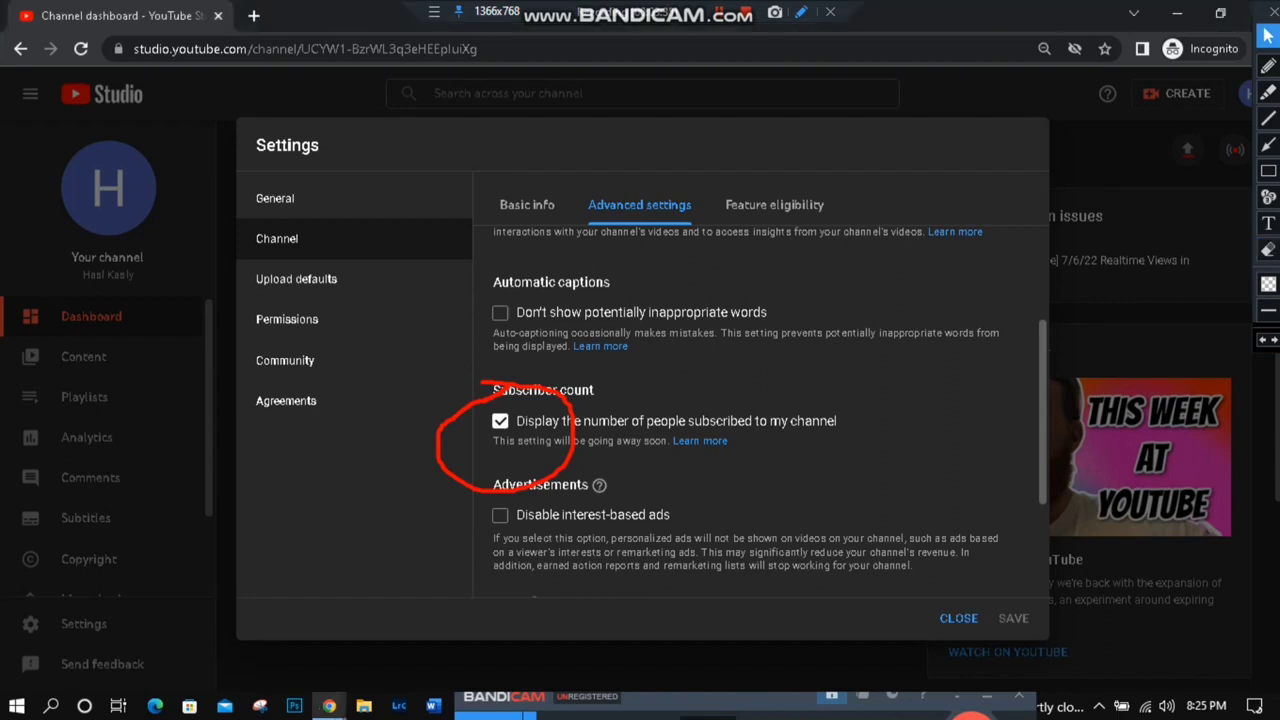
{"action": "left_click", "coordinate": [500, 421]}
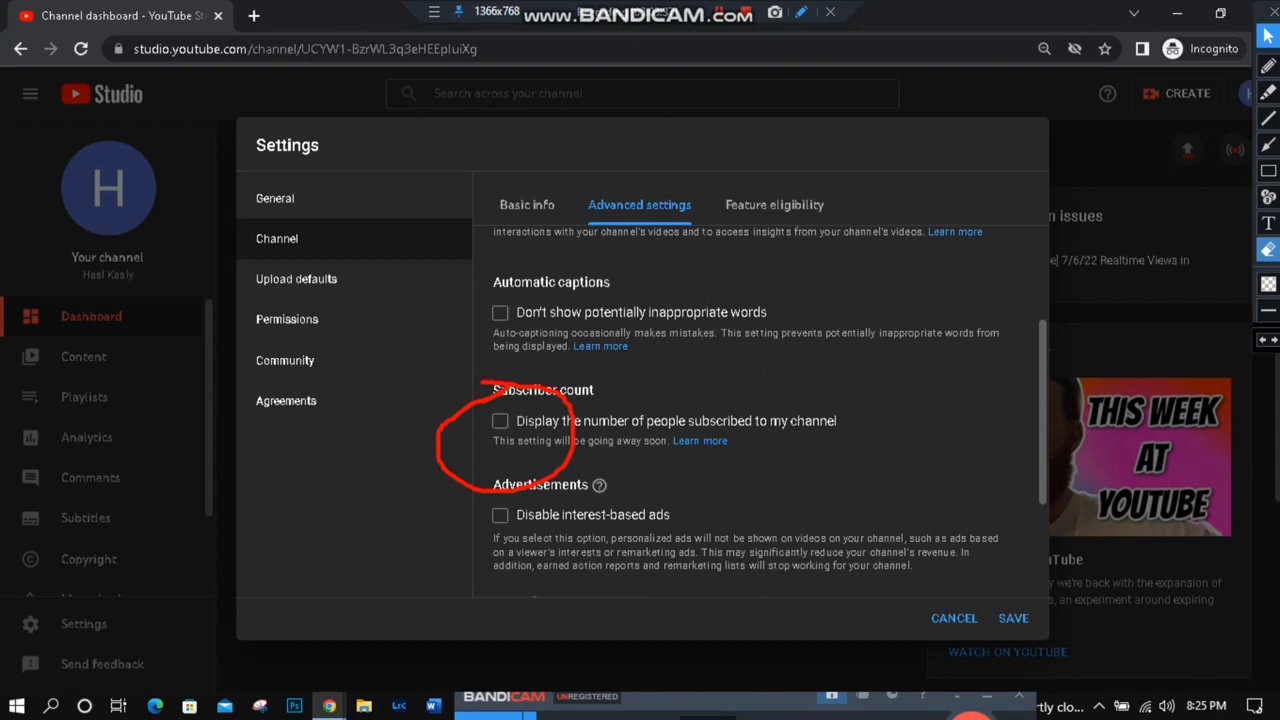
{"action": "left_click", "coordinate": [1268, 249]}
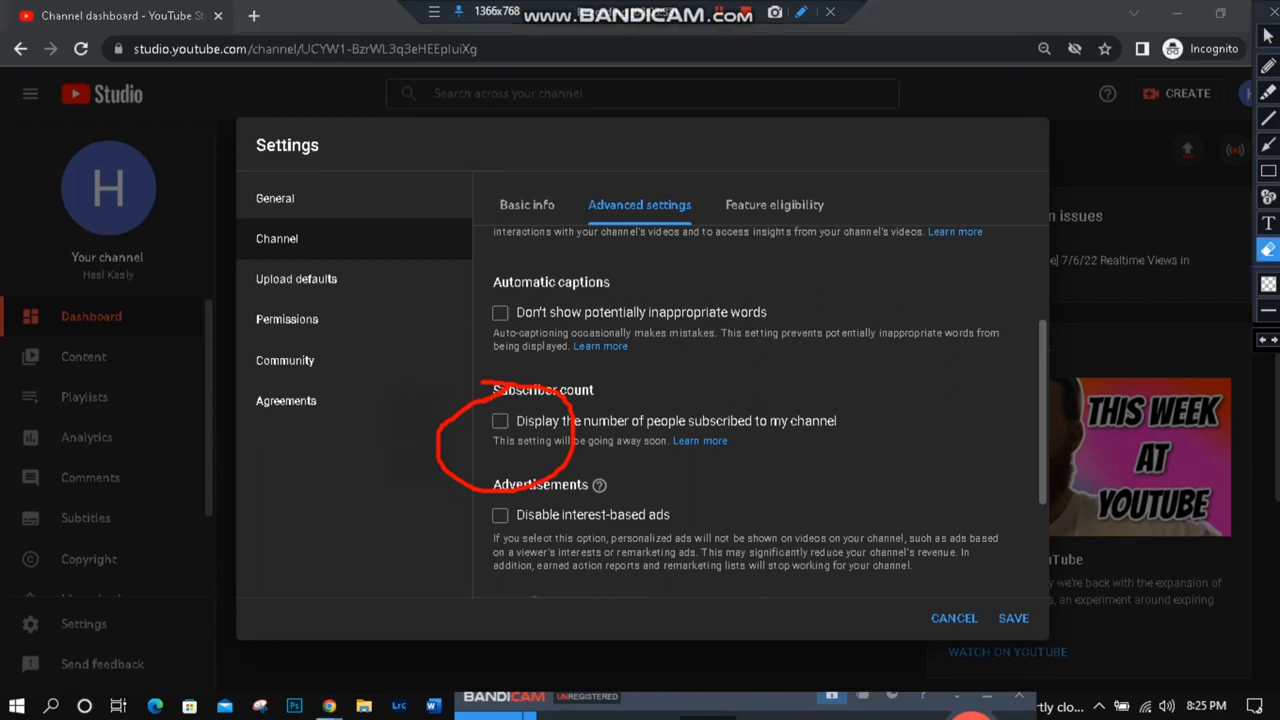
{"action": "left_click", "coordinate": [440, 440]}
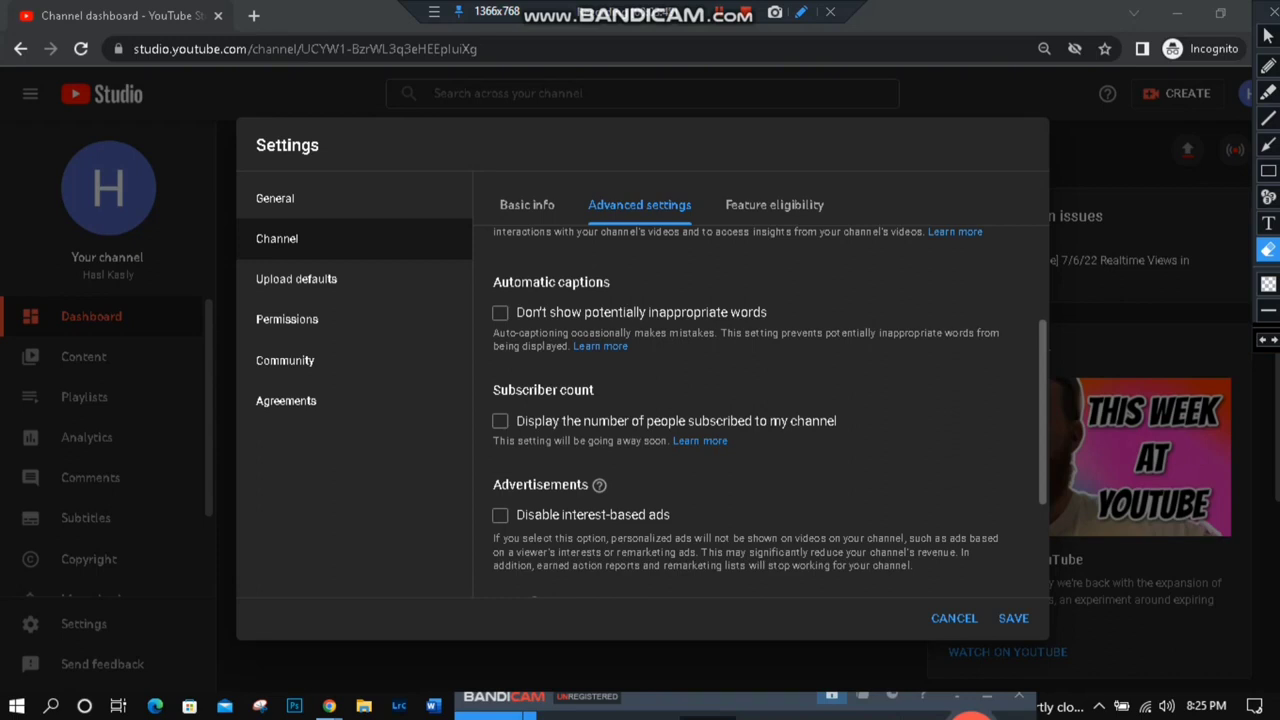
Try to close the Settings window; the subscriber count change stays unsaved
{"action": "left_click", "coordinate": [1268, 36]}
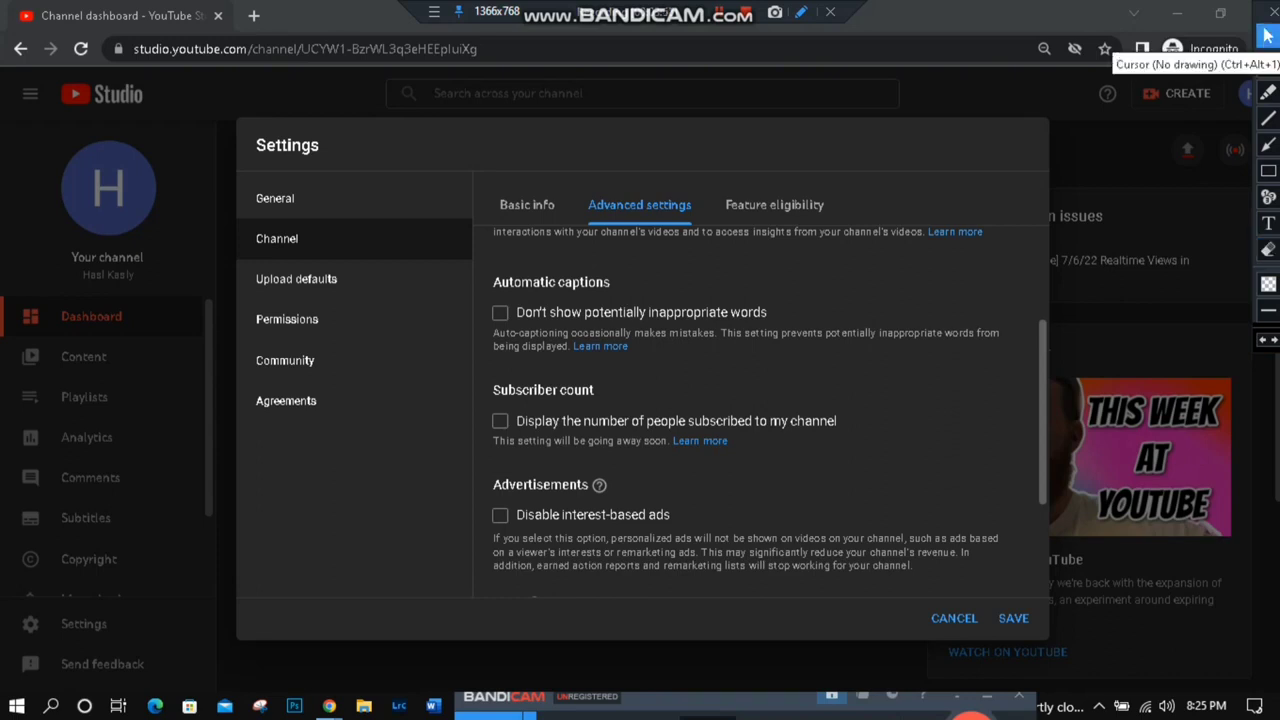